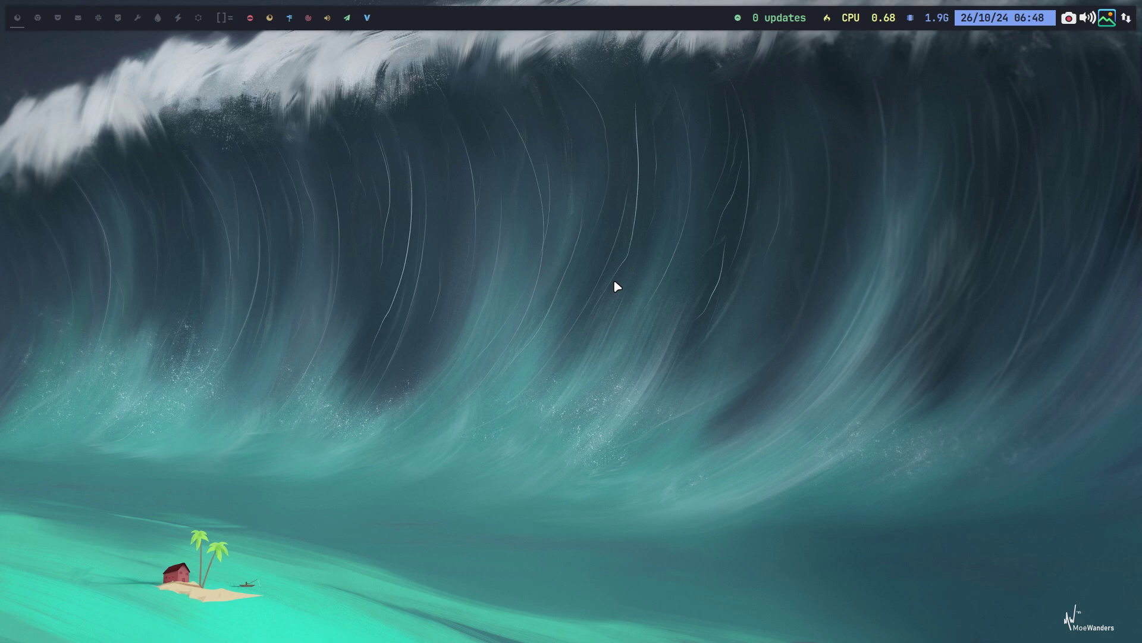
Open the file manager and navigate to Desktop > carli-12 > archiso
{"action": "key", "text": "super+shift+Return"}
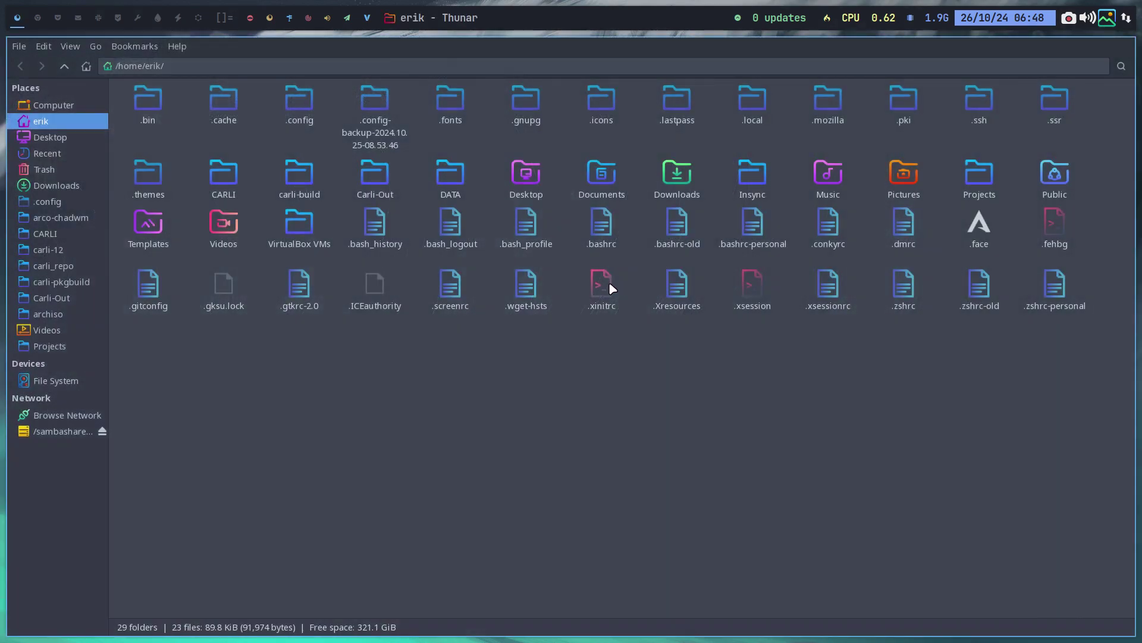
{"action": "left_click", "coordinate": [69, 142]}
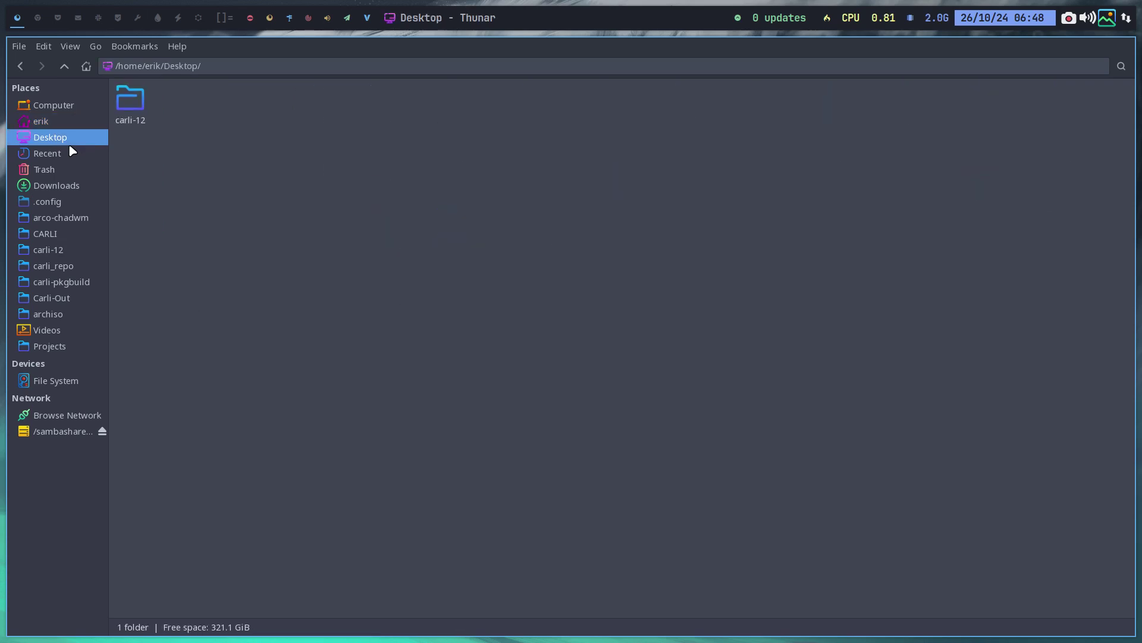
{"action": "left_click", "coordinate": [131, 102]}
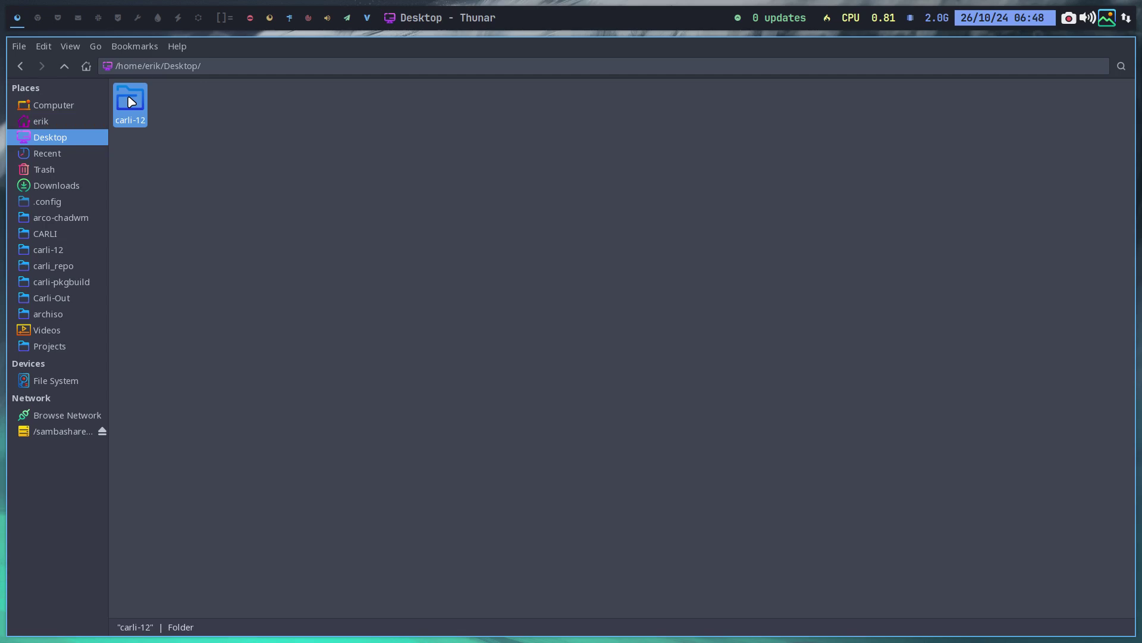
{"action": "double_click", "coordinate": [131, 102]}
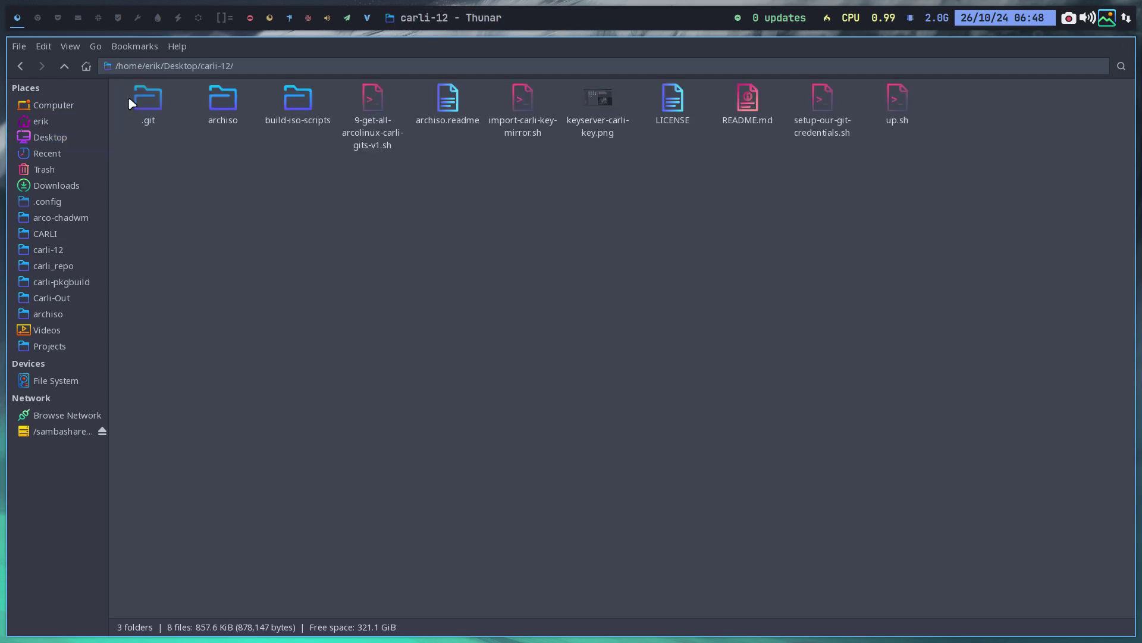
{"action": "double_click", "coordinate": [220, 101]}
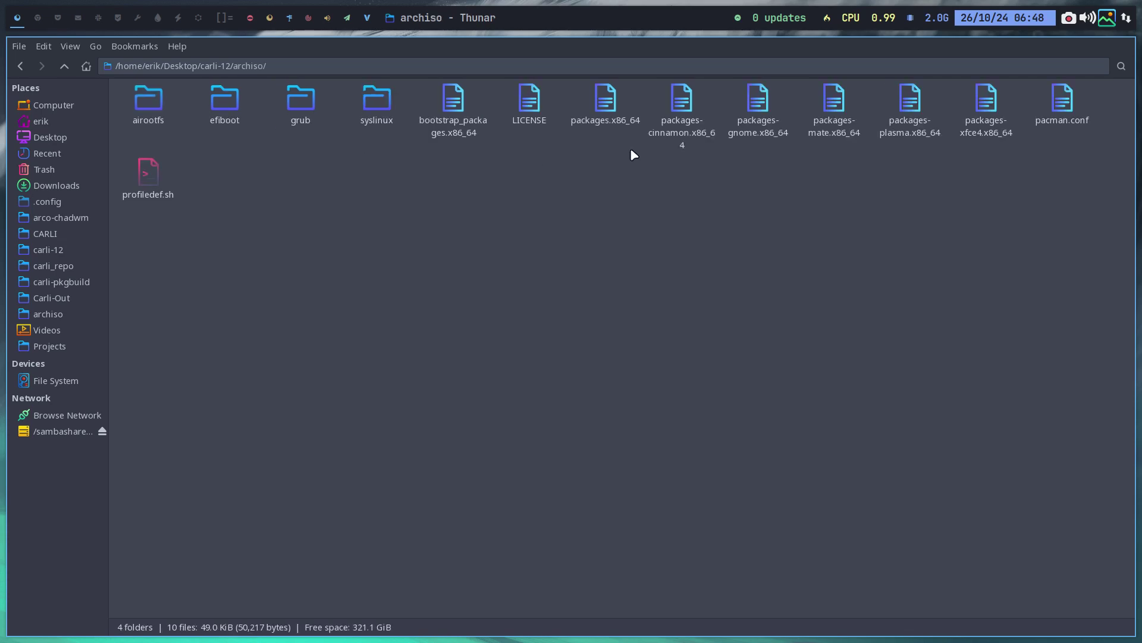
Look over packages.x86_64 and the desktop package lists, ending with packages-plasma.x86_64 selected
{"action": "left_click", "coordinate": [598, 103]}
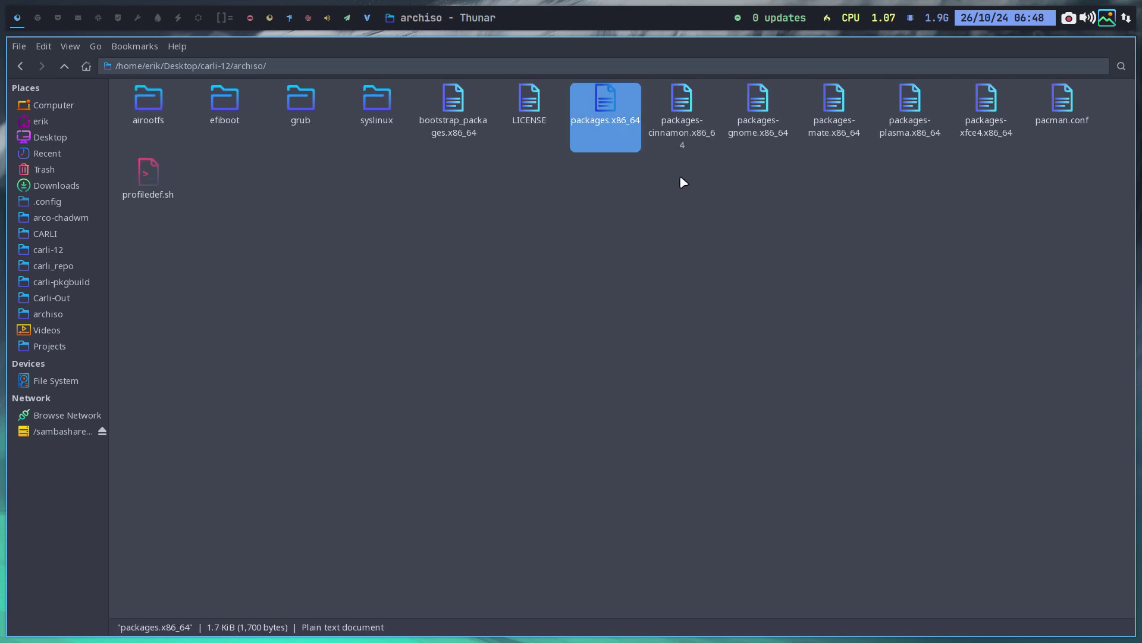
{"action": "left_click", "coordinate": [693, 128]}
{"action": "left_click", "coordinate": [621, 125], "text": "ctrl"}
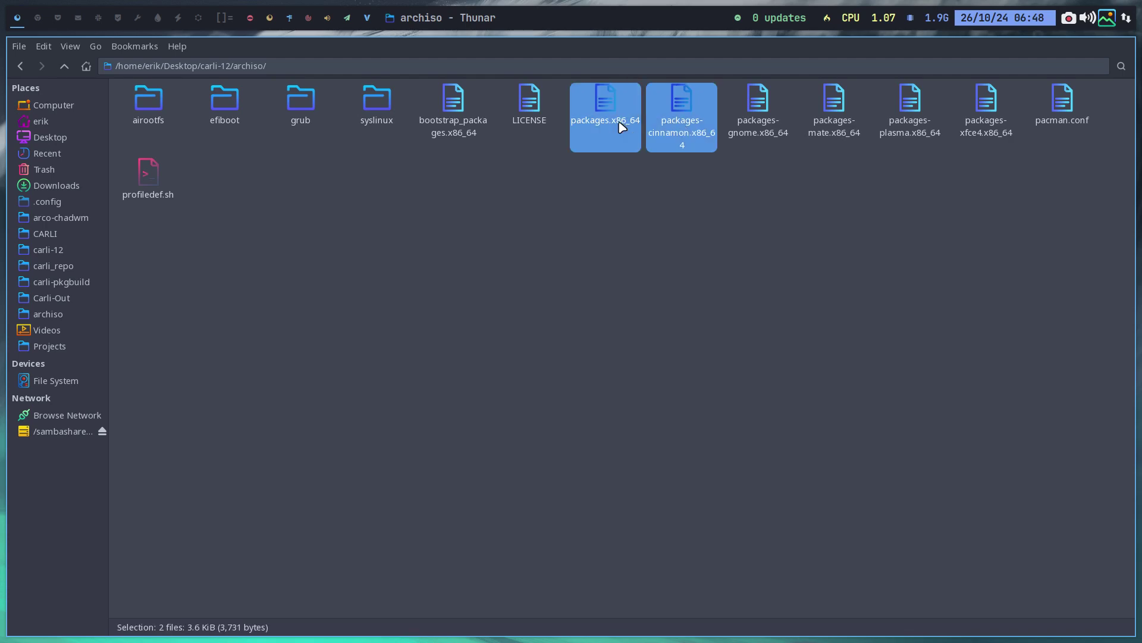
{"action": "left_click", "coordinate": [771, 122]}
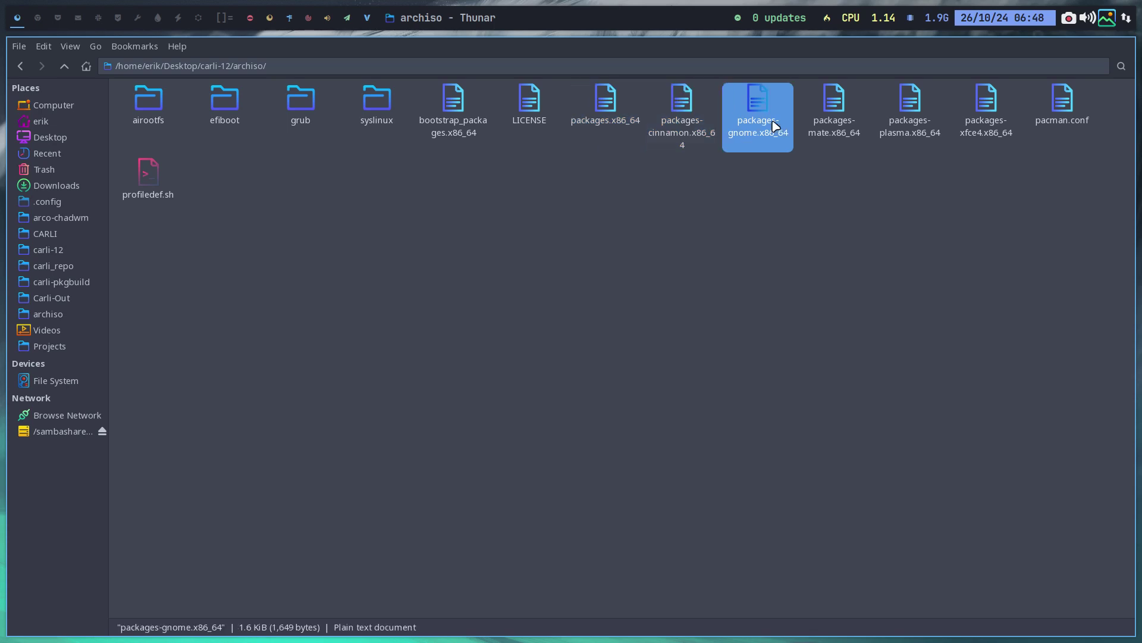
{"action": "left_click", "coordinate": [829, 128]}
{"action": "left_click", "coordinate": [902, 127]}
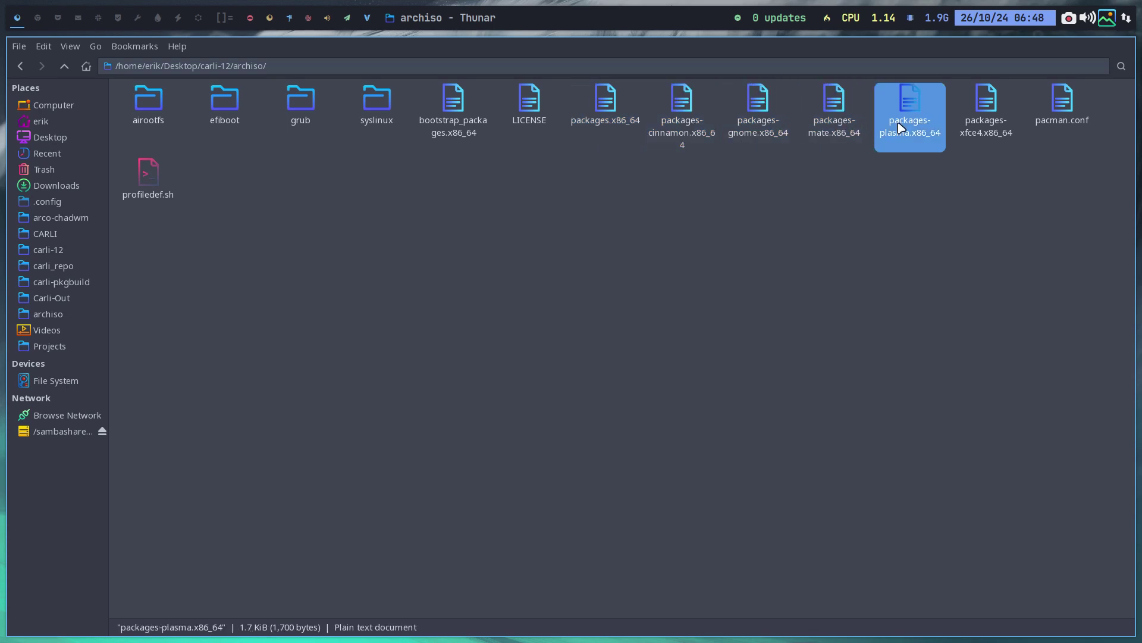
{"action": "left_click", "coordinate": [986, 125]}
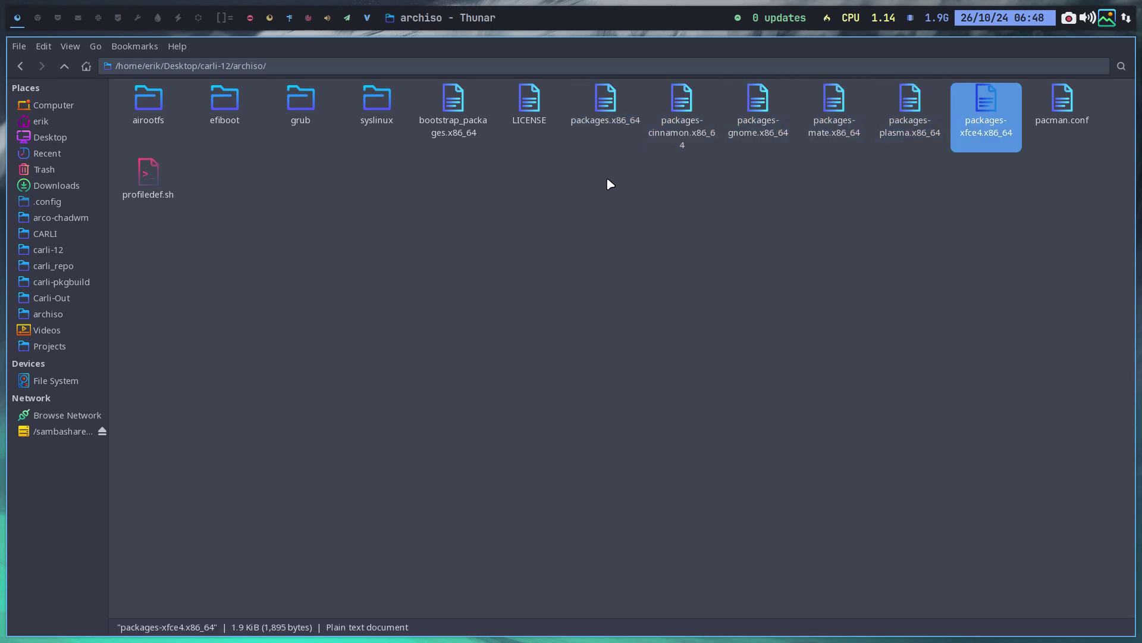
{"action": "left_click_drag", "start_coordinate": [650, 189], "coordinate": [982, 104]}
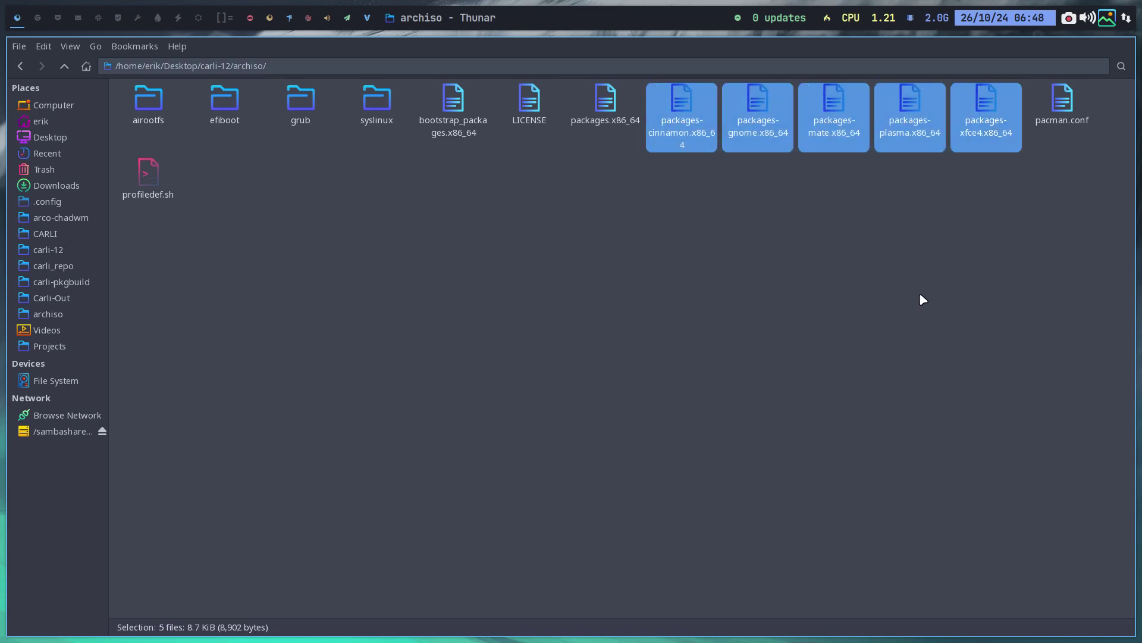
{"action": "left_click", "coordinate": [912, 263]}
{"action": "left_click", "coordinate": [917, 111]}
Open packages-plasma.x86_64 in Sublime Text and copy its entire package list
{"action": "double_click", "coordinate": [917, 111]}
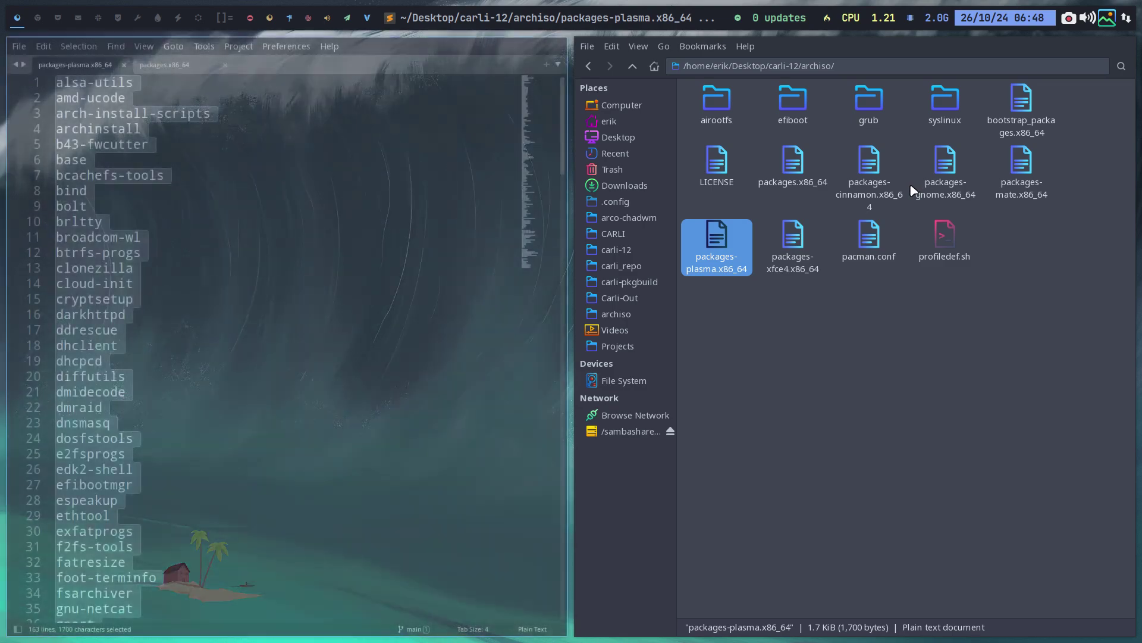
{"action": "left_click", "coordinate": [295, 298]}
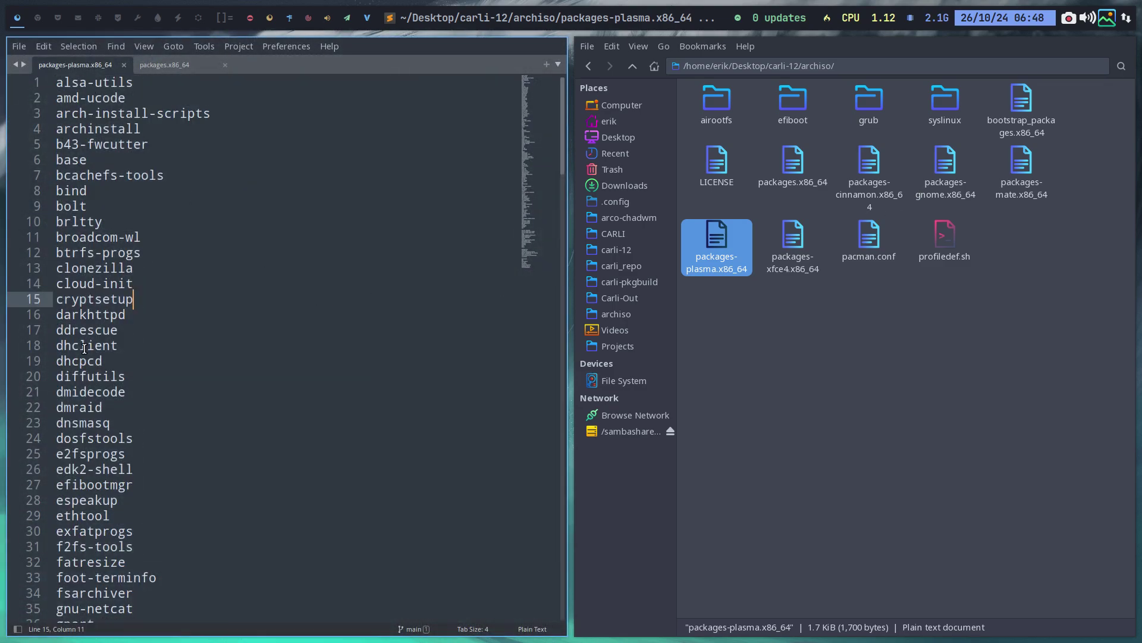
{"action": "key", "text": "ctrl+a"}
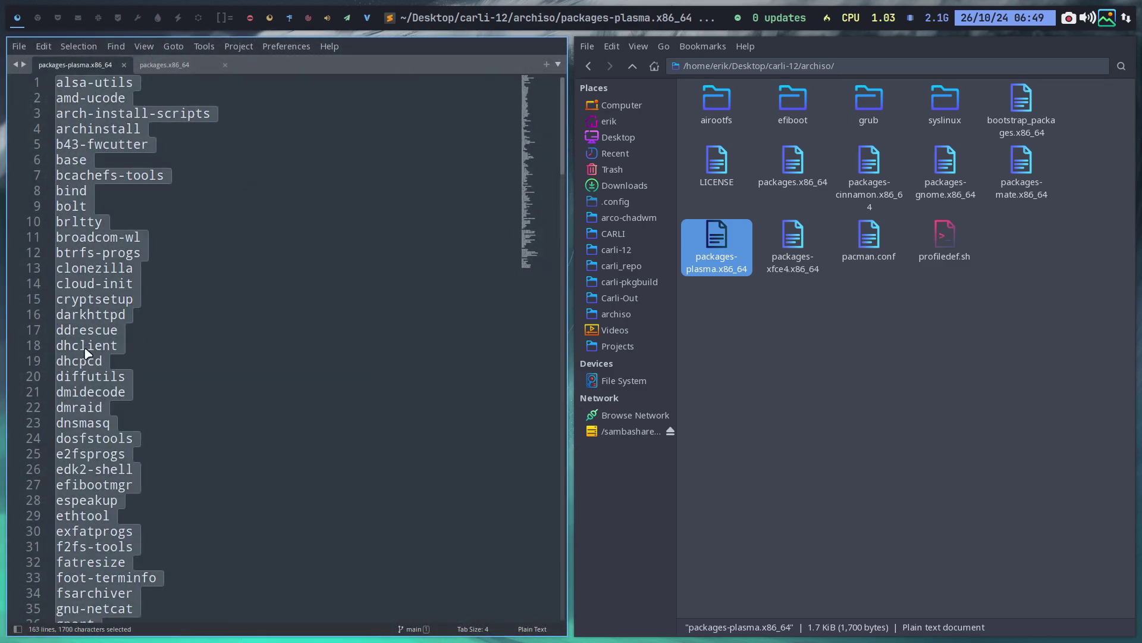
{"action": "key", "text": "ctrl+c"}
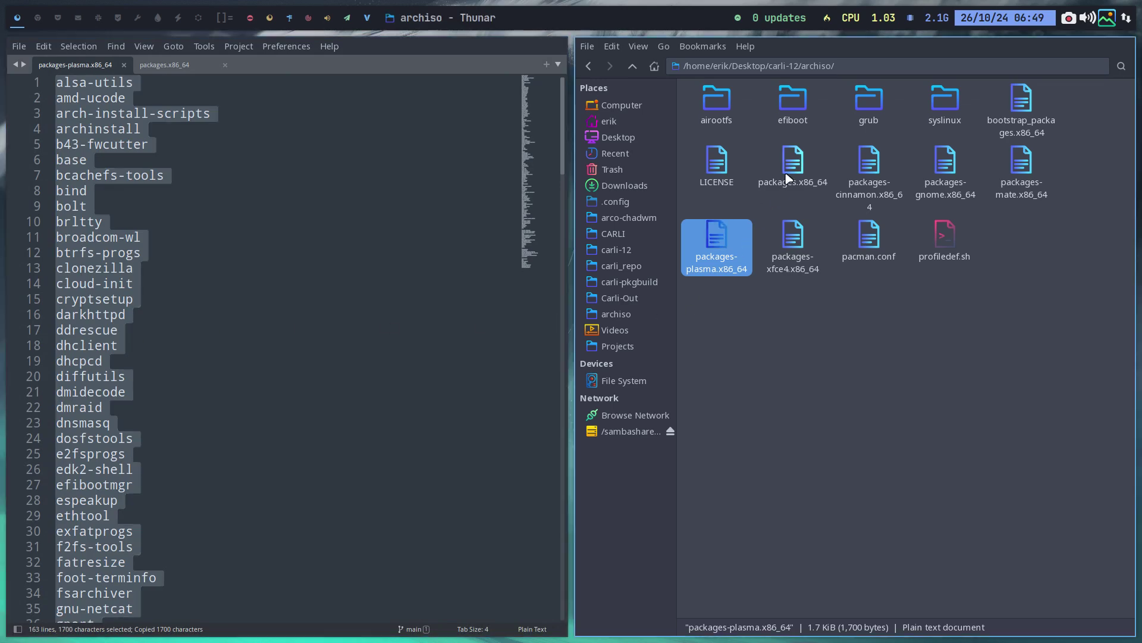
Replace packages.x86_64's contents with the plasma list, save, and close both files
{"action": "double_click", "coordinate": [794, 164]}
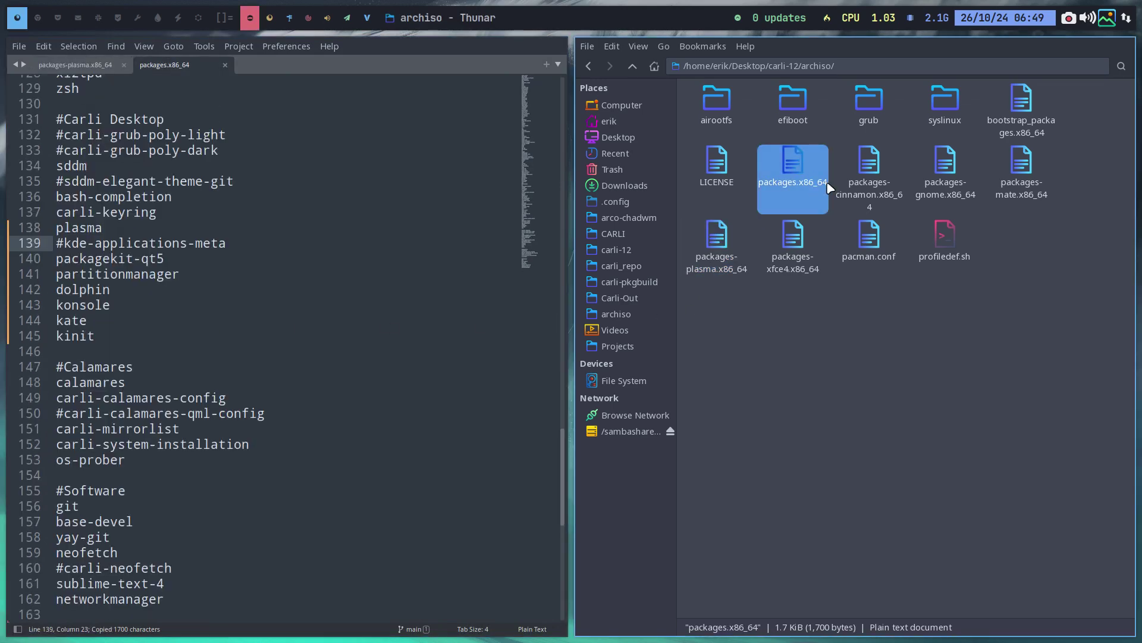
{"action": "left_click", "coordinate": [382, 260]}
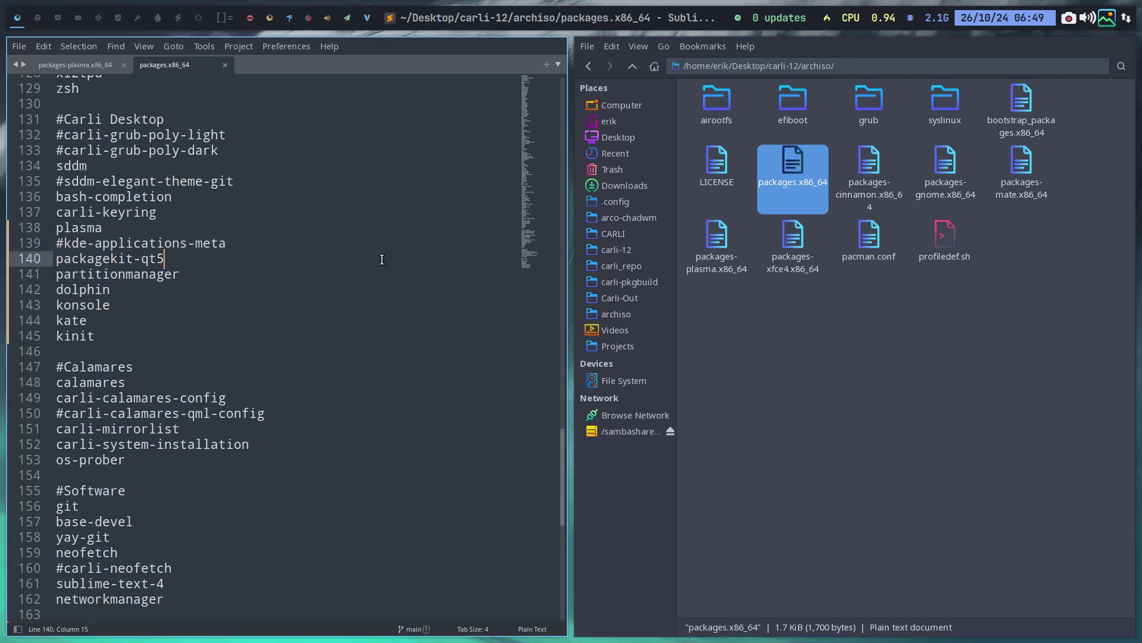
{"action": "key", "text": "ctrl+a"}
{"action": "key", "text": "BackSpace"}
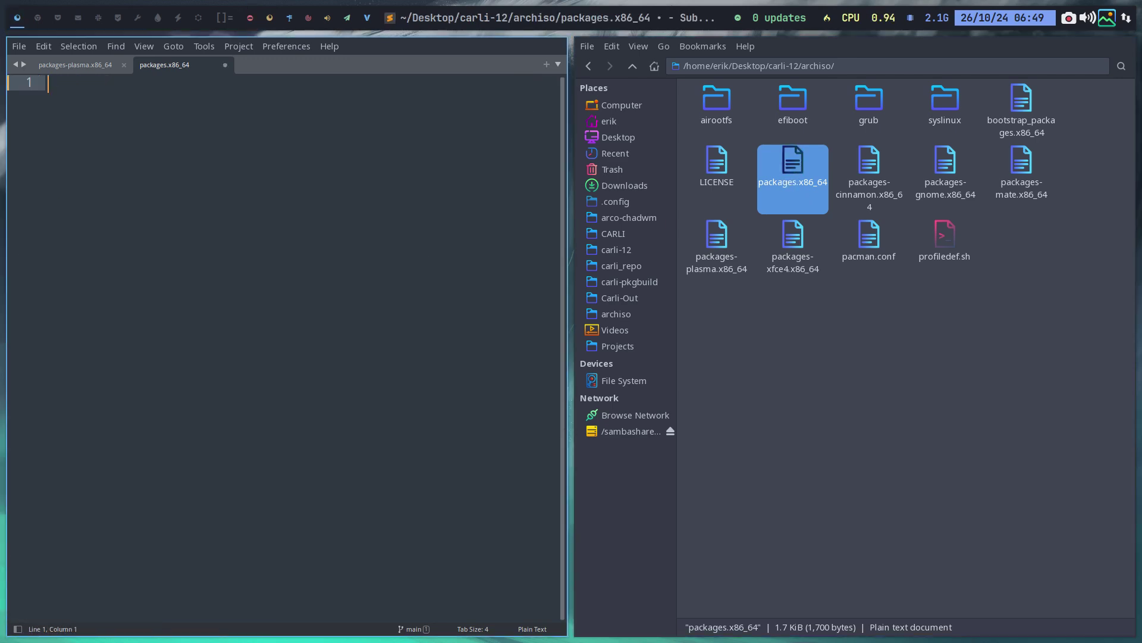
{"action": "key", "text": "ctrl+v"}
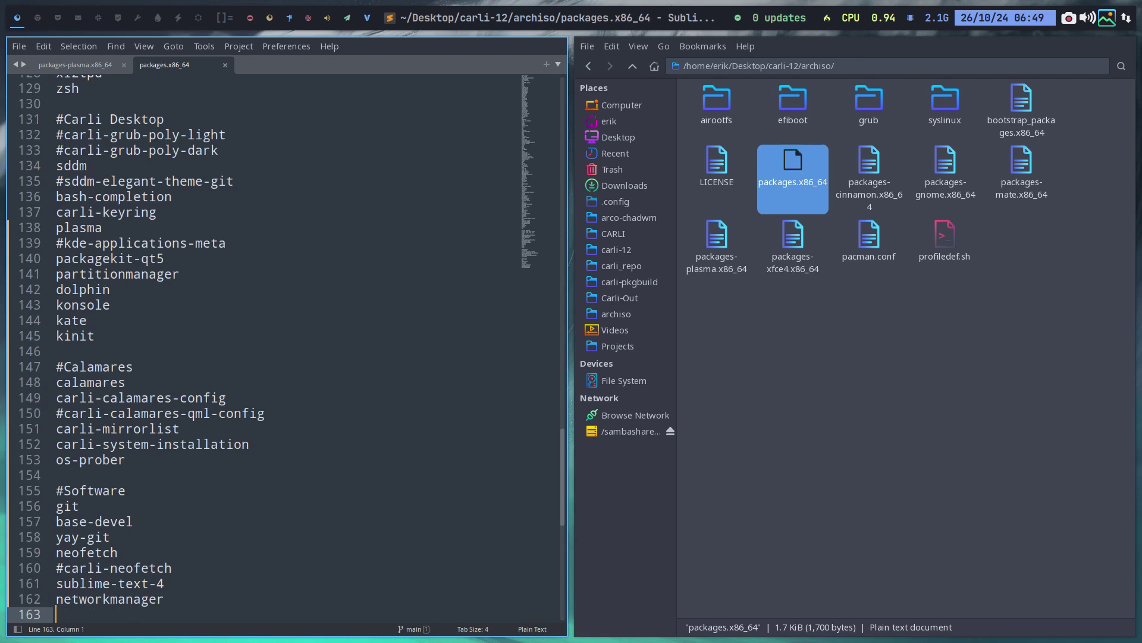
{"action": "key", "text": "ctrl+s"}
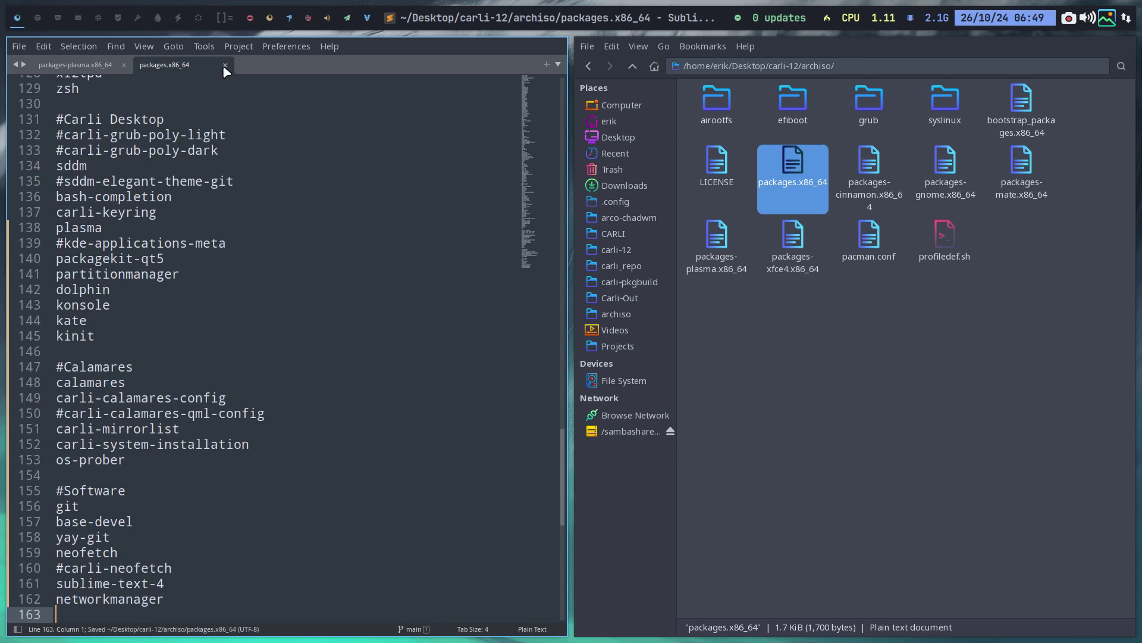
{"action": "left_click", "coordinate": [224, 65]}
{"action": "left_click", "coordinate": [124, 65]}
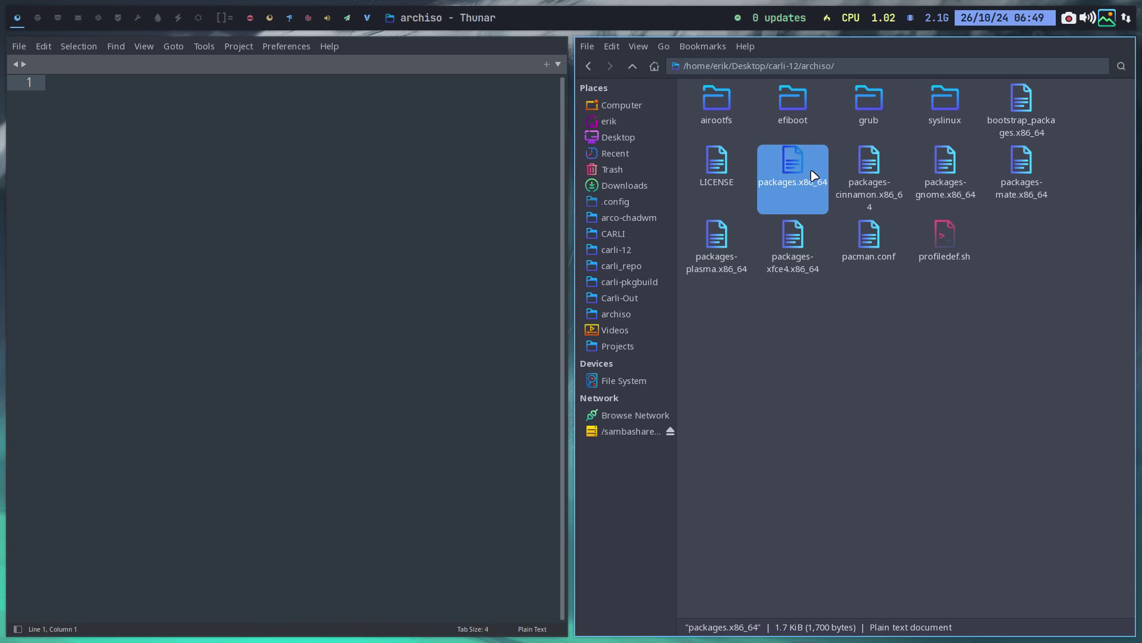
Compare the cinnamon, gnome and mate package lists in Meld, then quit Meld and Sublime Text
{"action": "left_click", "coordinate": [887, 168]}
{"action": "left_click", "coordinate": [946, 167], "text": "ctrl"}
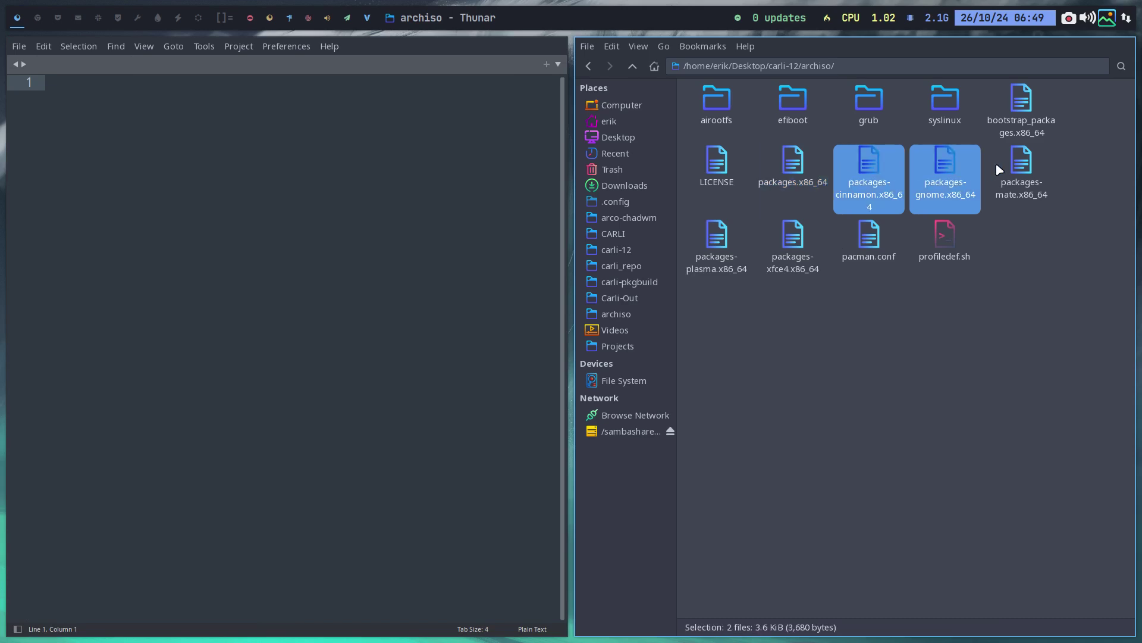
{"action": "left_click", "coordinate": [1019, 170], "text": "ctrl"}
{"action": "right_click", "coordinate": [1019, 170]}
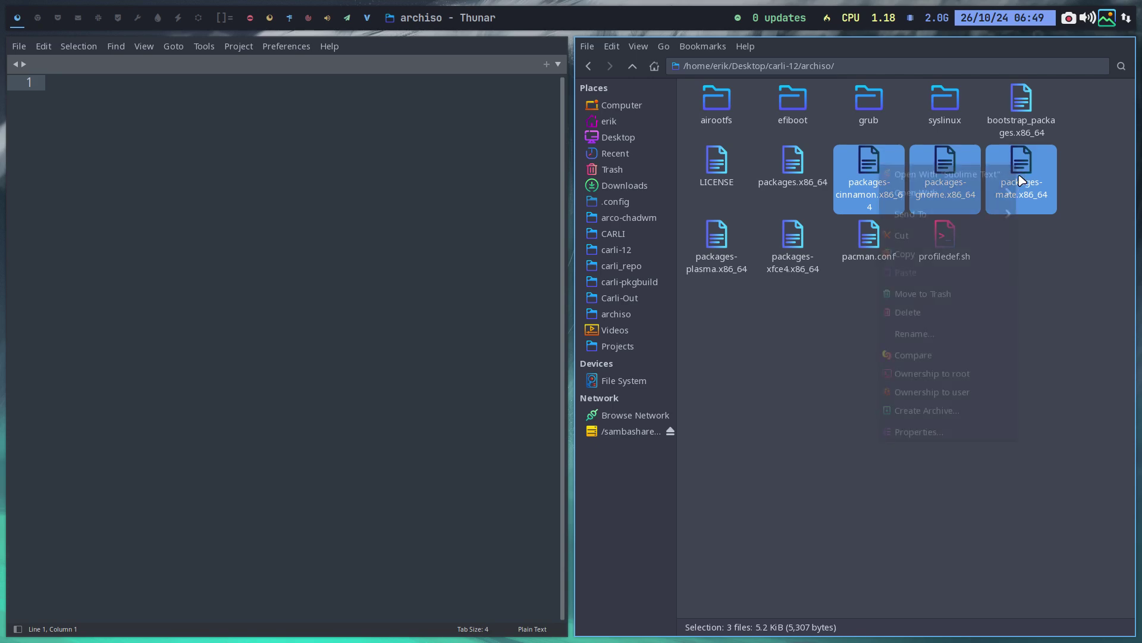
{"action": "left_click", "coordinate": [951, 356]}
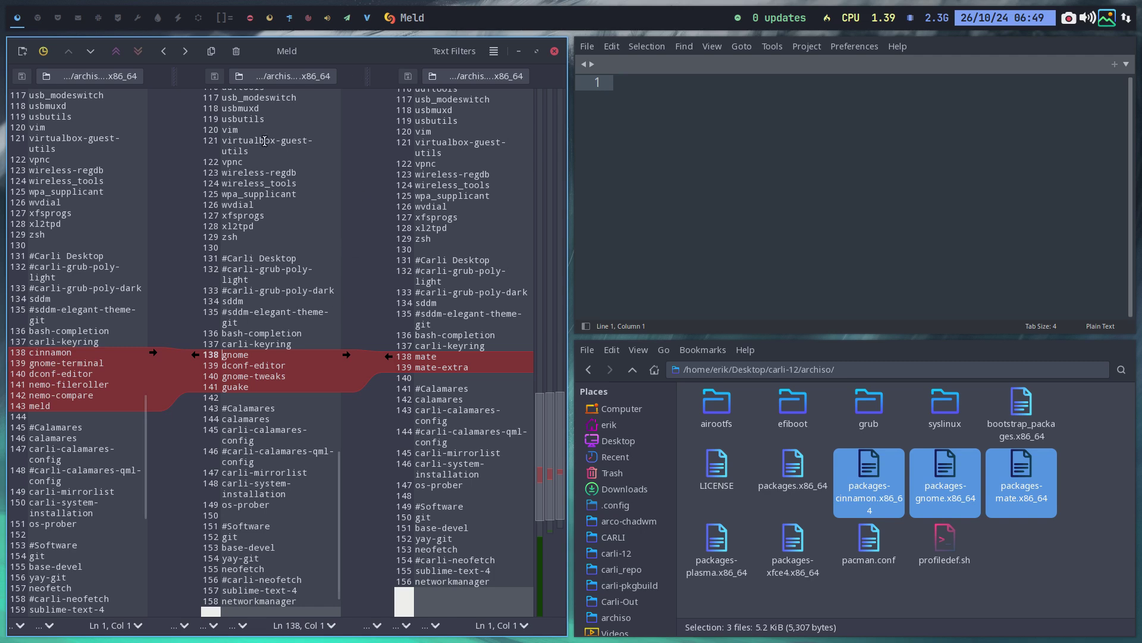
{"action": "key", "text": "ctrl+q"}
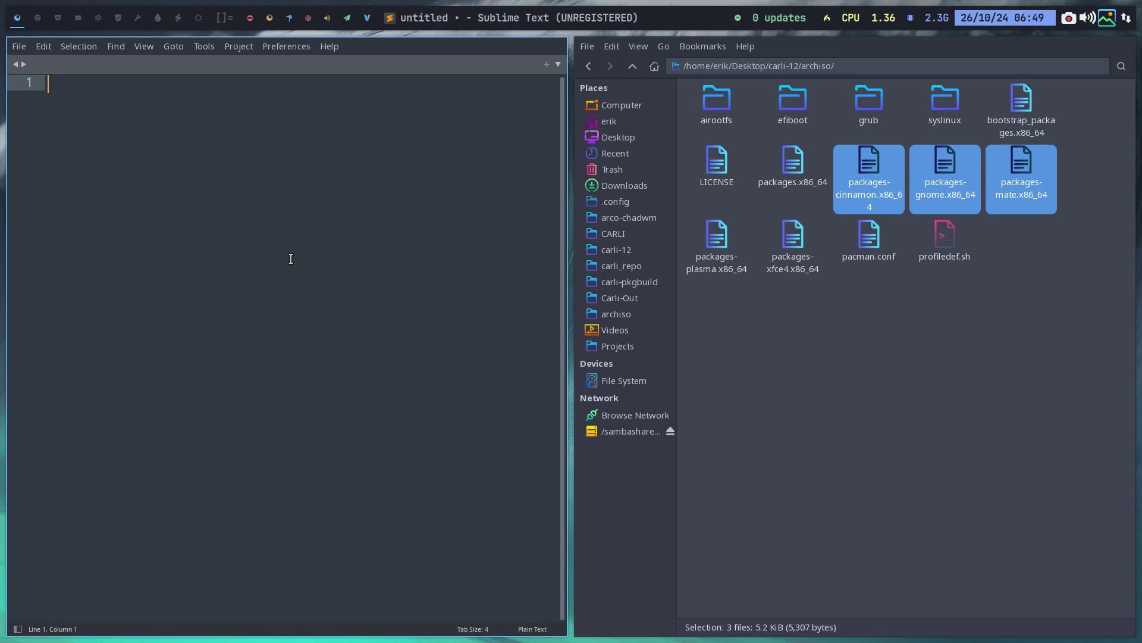
{"action": "key", "text": "ctrl+q"}
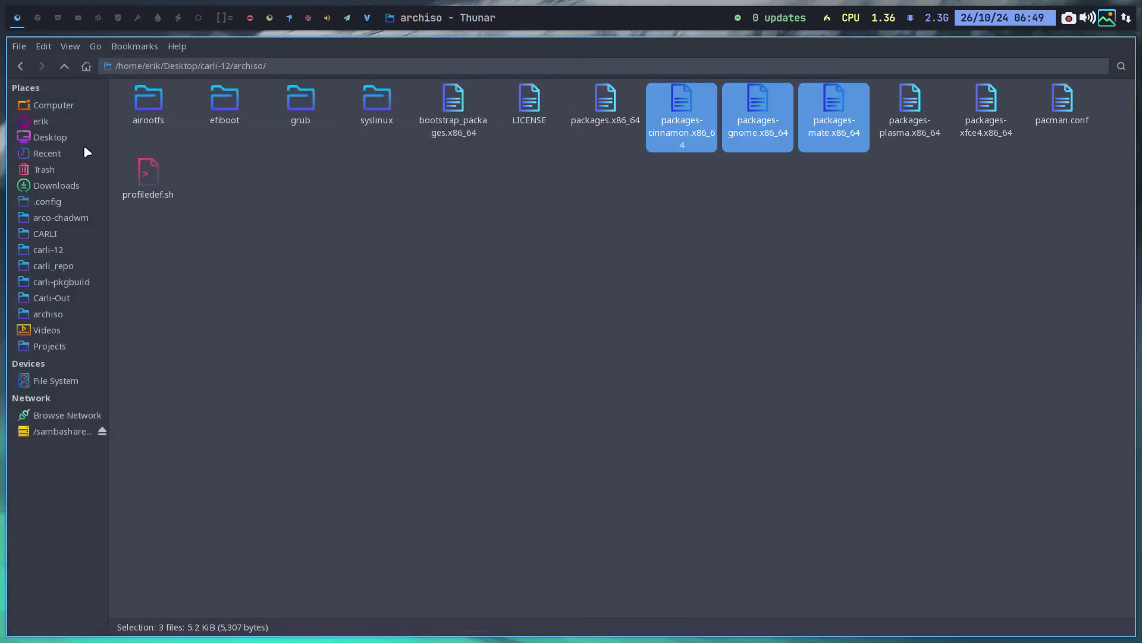
Open a terminal in carli-12's build-iso-scripts folder
{"action": "left_click", "coordinate": [77, 138]}
{"action": "double_click", "coordinate": [138, 100]}
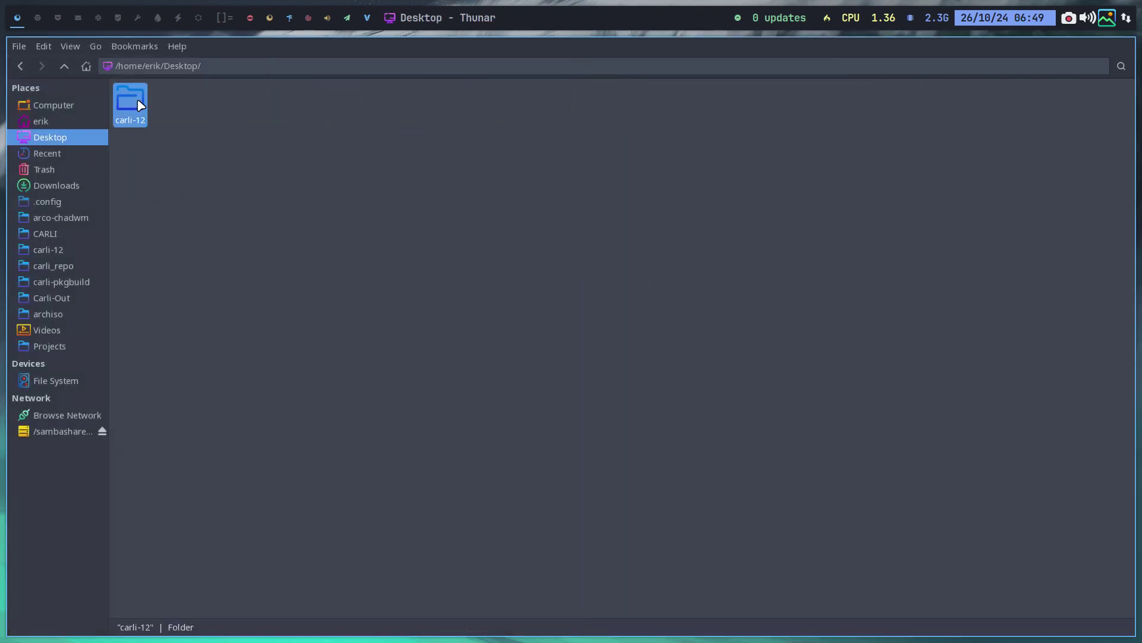
{"action": "double_click", "coordinate": [288, 105]}
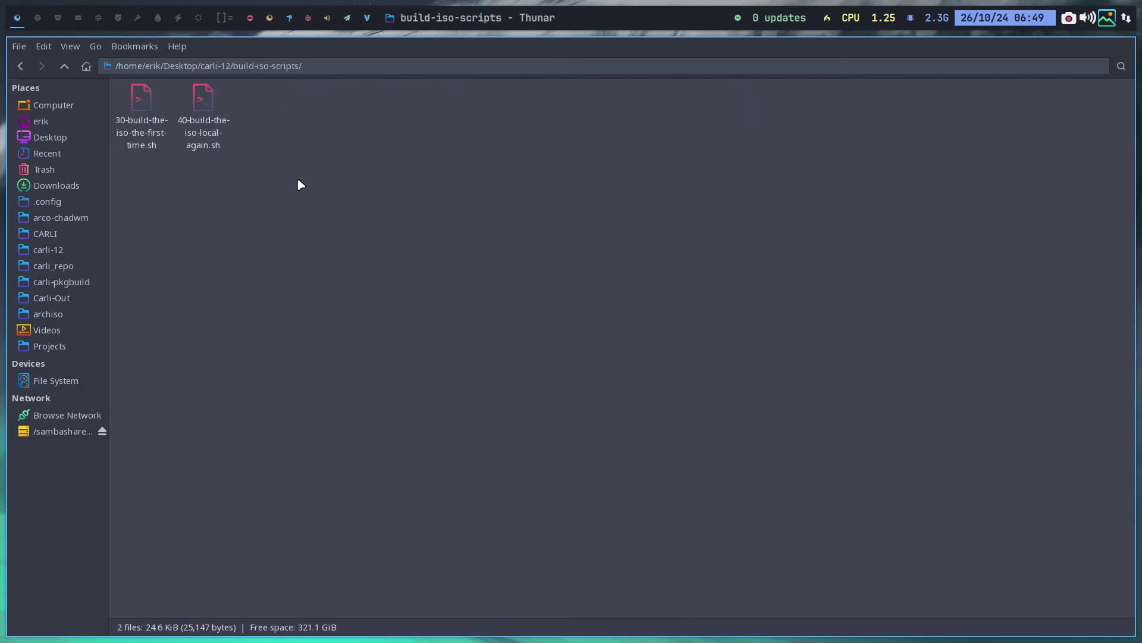
{"action": "right_click", "coordinate": [298, 180]}
{"action": "left_click", "coordinate": [357, 250]}
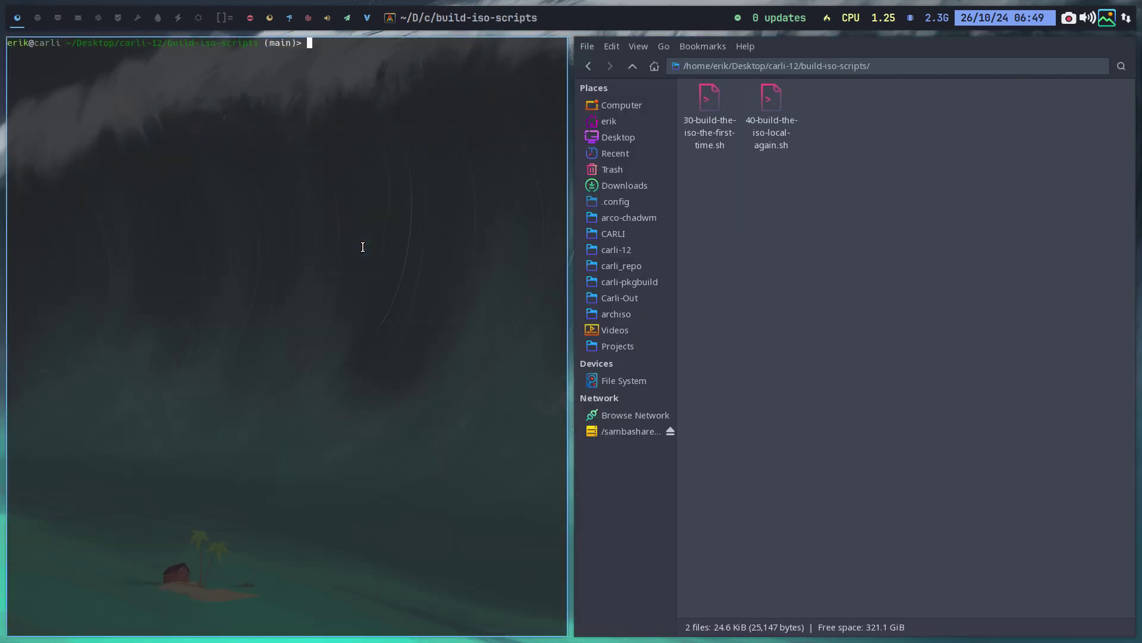
Prepare ./40-build-the-iso-local-again.sh without running it, close the terminal, and return home
{"action": "type", "text": "./4"}
{"action": "key", "text": "Tab"}
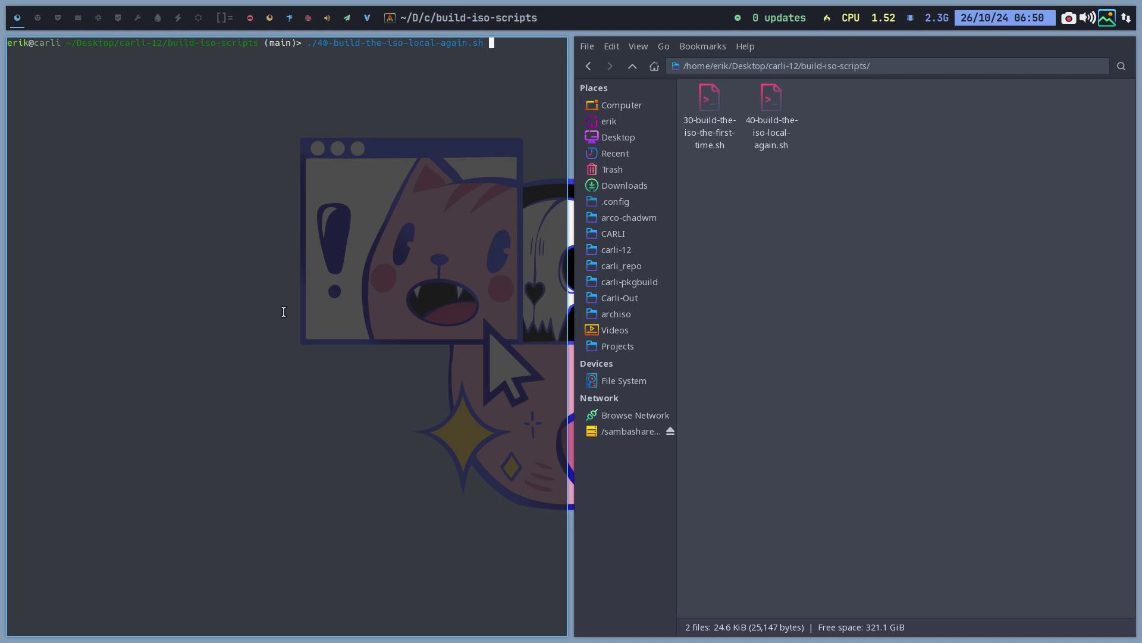
{"action": "key", "text": "super+q"}
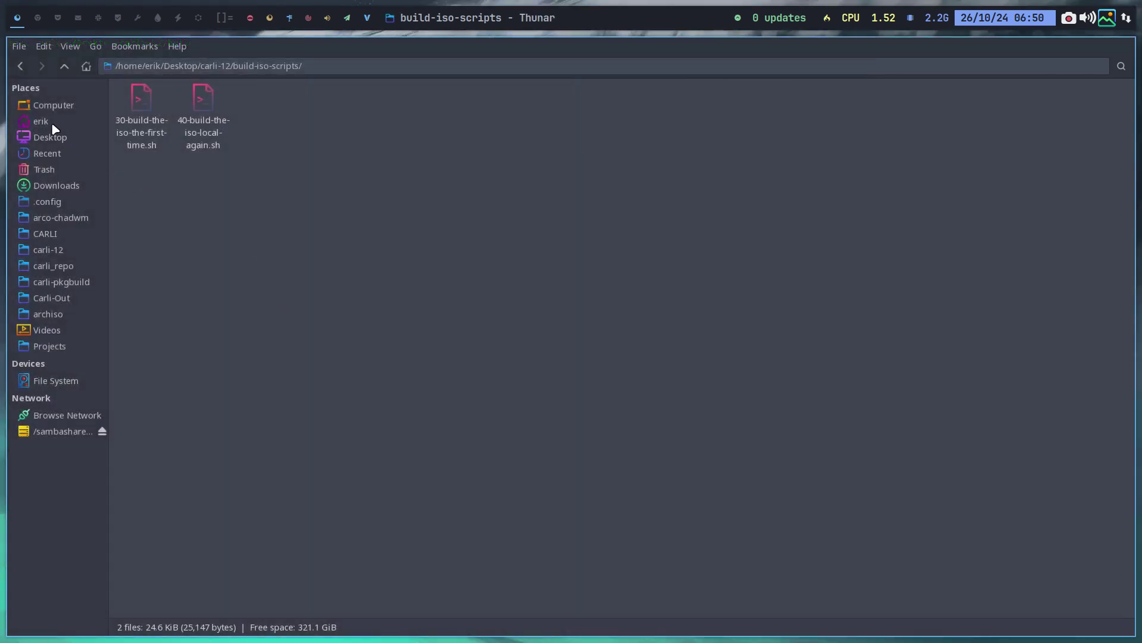
{"action": "left_click", "coordinate": [53, 125]}
Hide hidden files, open Carli-Out, and select the newest ISO carli-2024.10.26-x86_64.iso
{"action": "key", "text": "ctrl+h"}
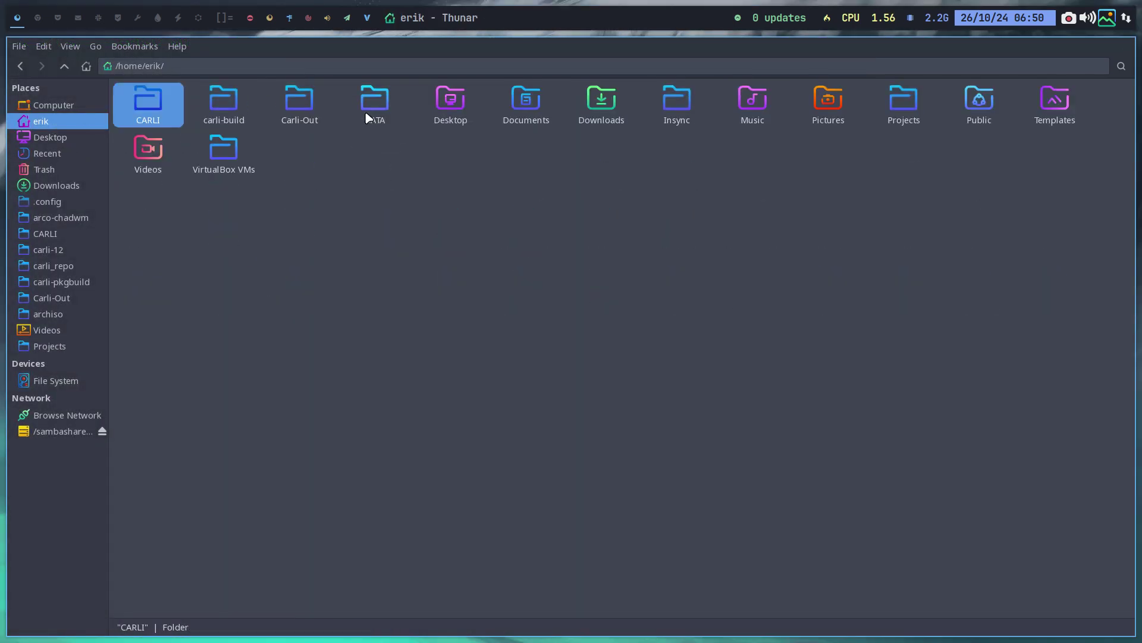
{"action": "double_click", "coordinate": [302, 106]}
{"action": "scroll", "coordinate": [273, 280], "scroll_direction": "down", "scroll_amount": 5}
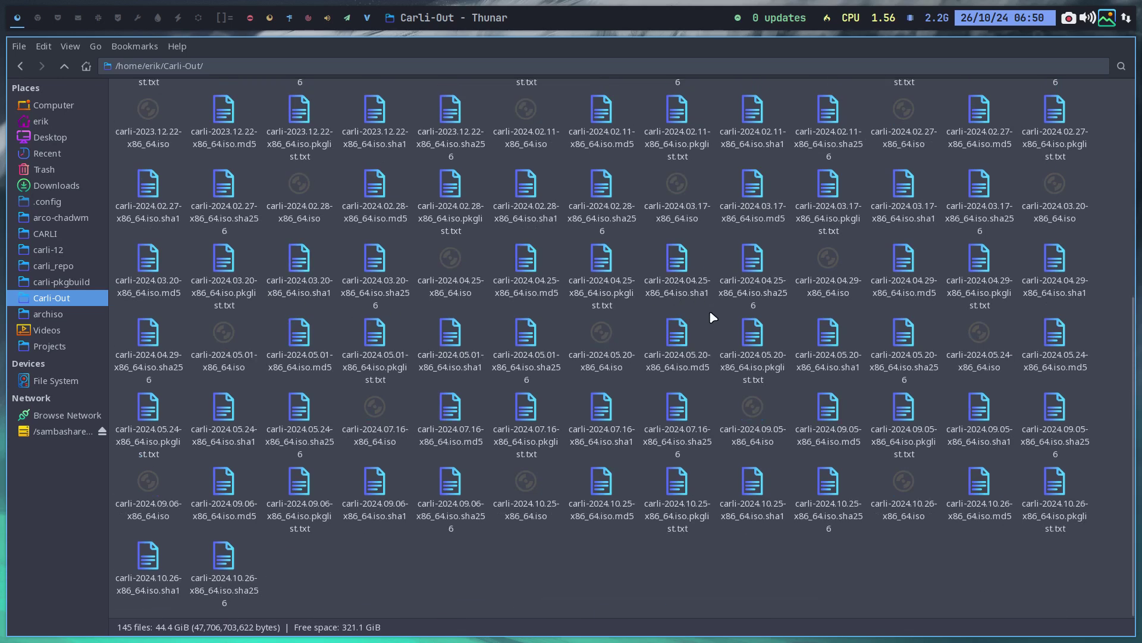
{"action": "left_click", "coordinate": [1062, 483]}
{"action": "left_click", "coordinate": [895, 488]}
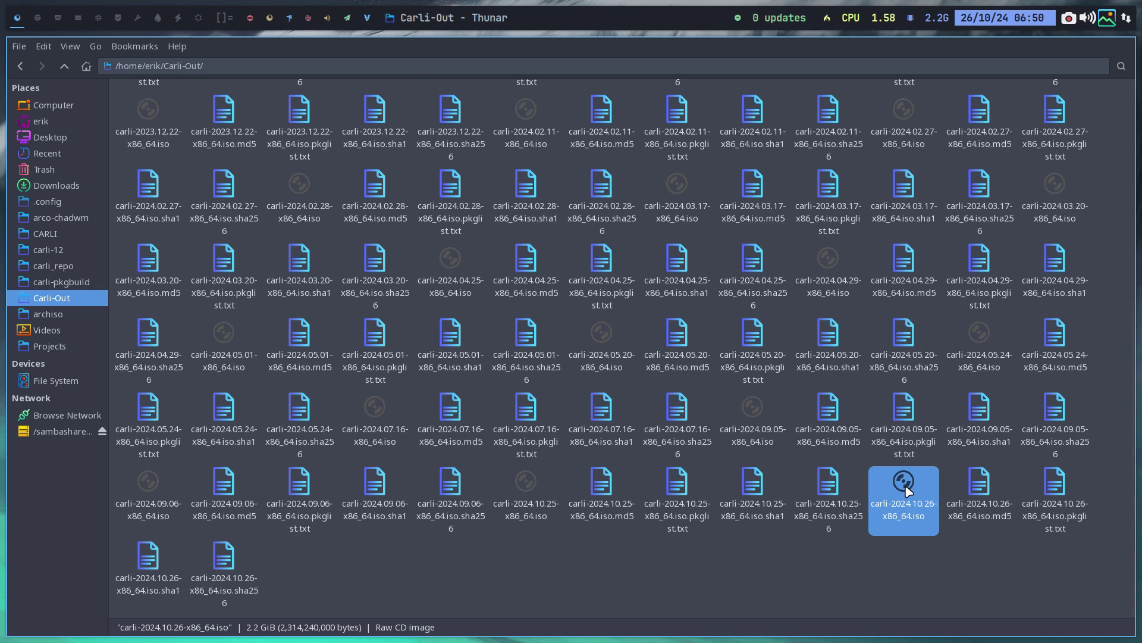
Launch VirtualBox Manager on workspace 2, then return to the file manager's workspace
{"action": "left_click", "coordinate": [35, 22]}
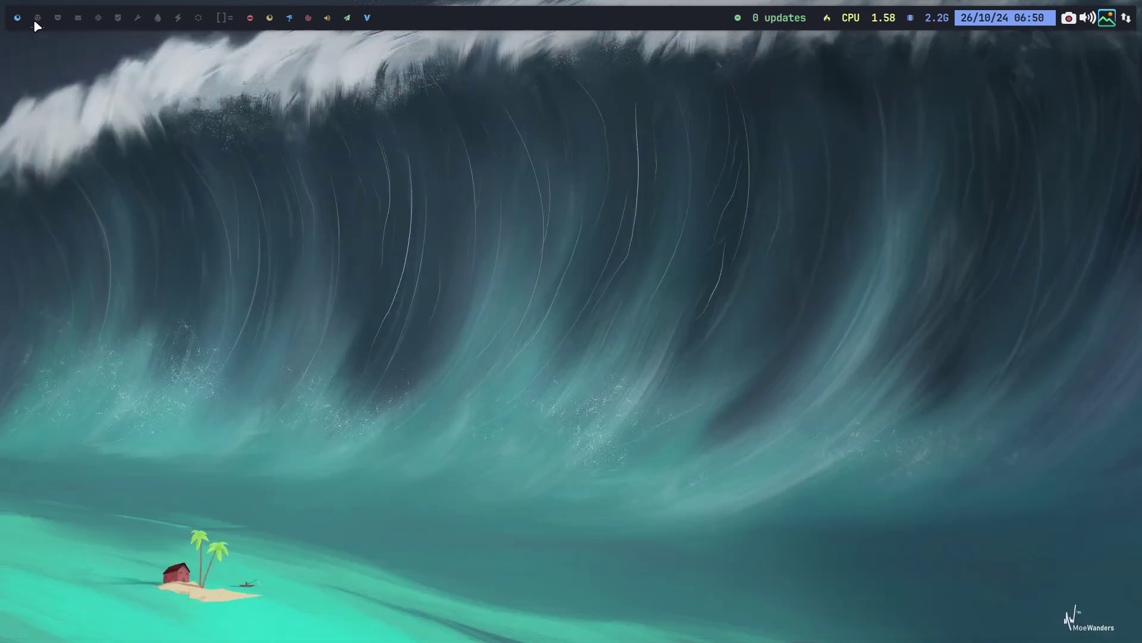
{"action": "key", "text": "super+F7"}
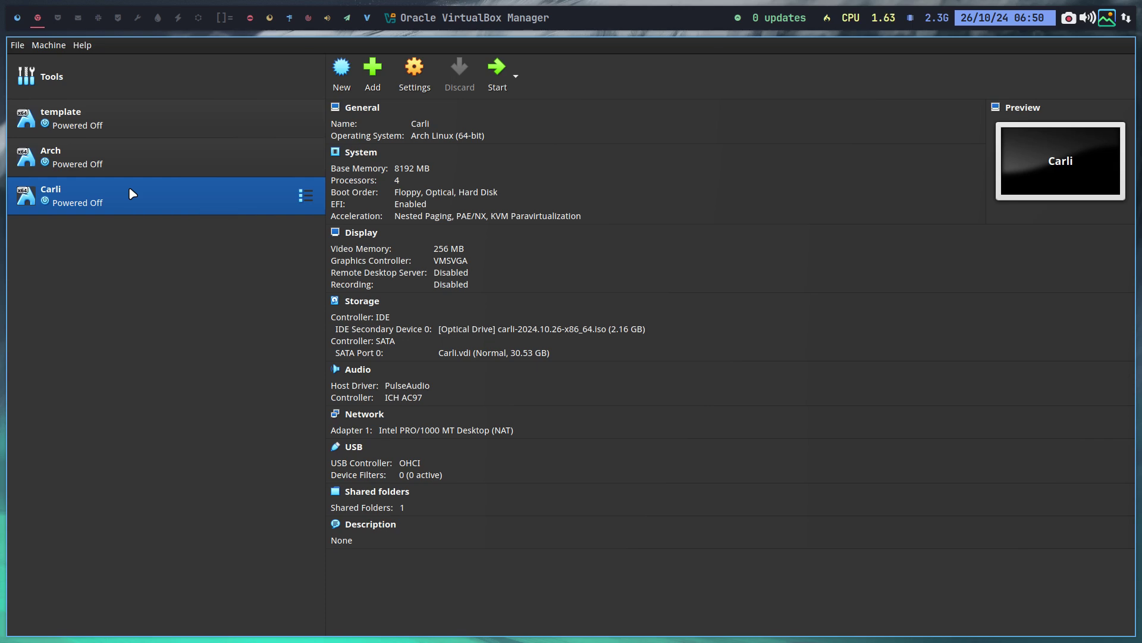
{"action": "left_click", "coordinate": [17, 17]}
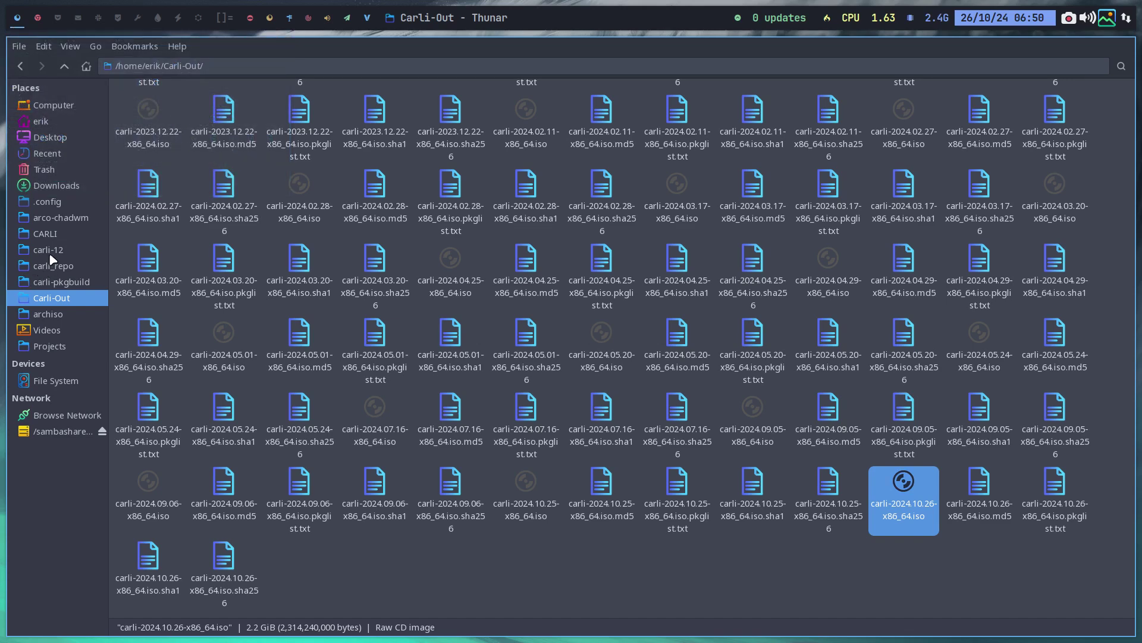
Navigate from CARLI into carli-calamares-config > etc > calamares > modules
{"action": "left_click", "coordinate": [56, 237]}
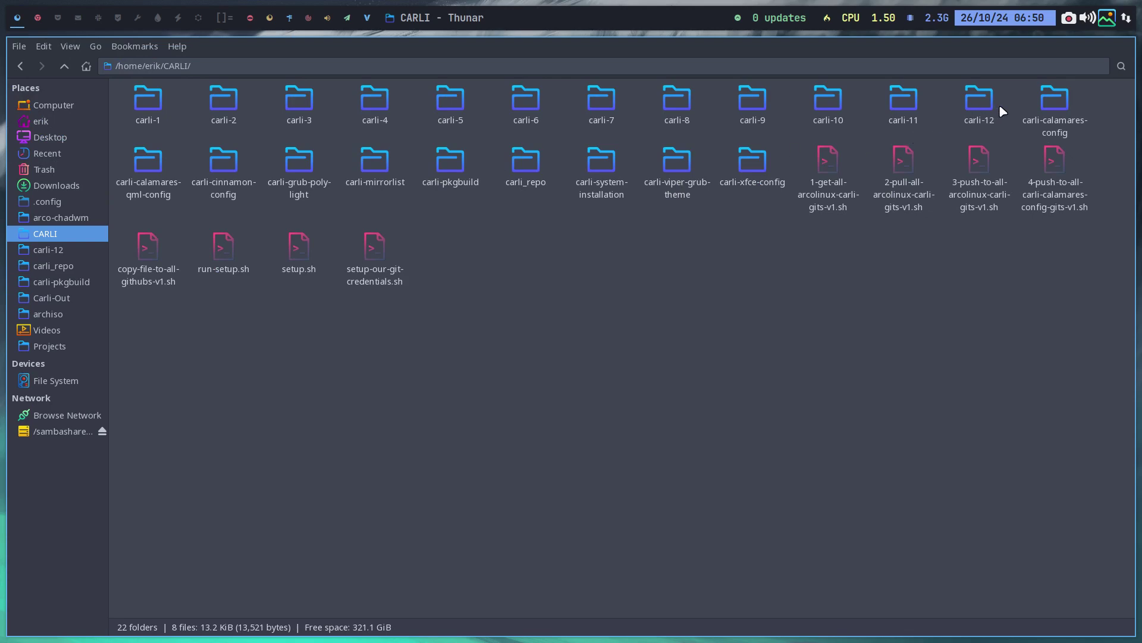
{"action": "double_click", "coordinate": [1058, 101]}
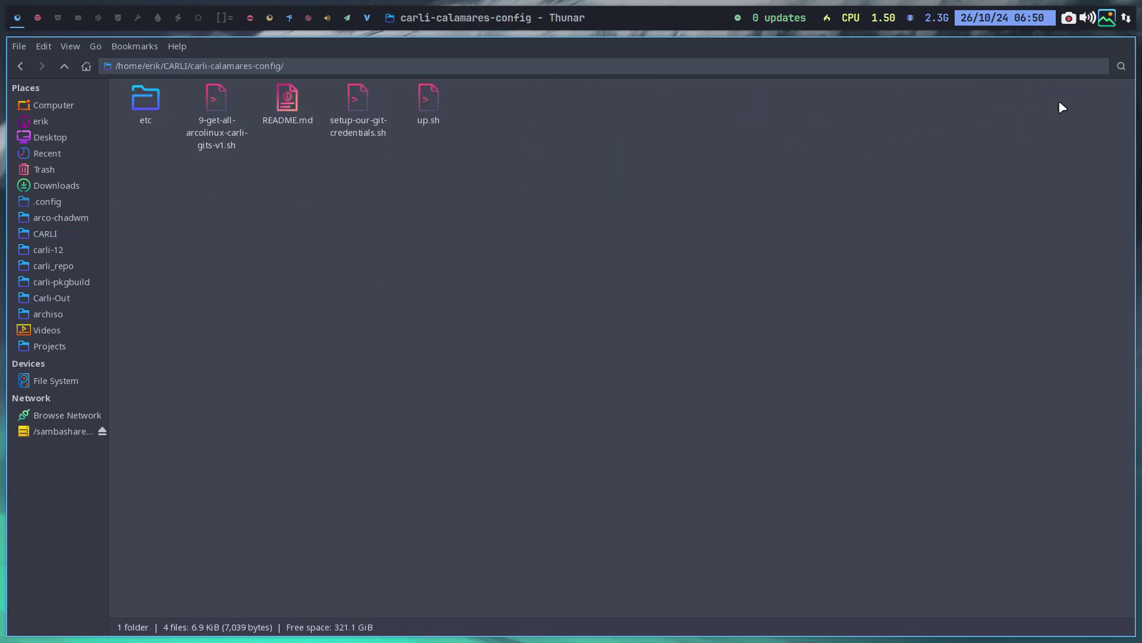
{"action": "double_click", "coordinate": [148, 105]}
{"action": "double_click", "coordinate": [149, 105]}
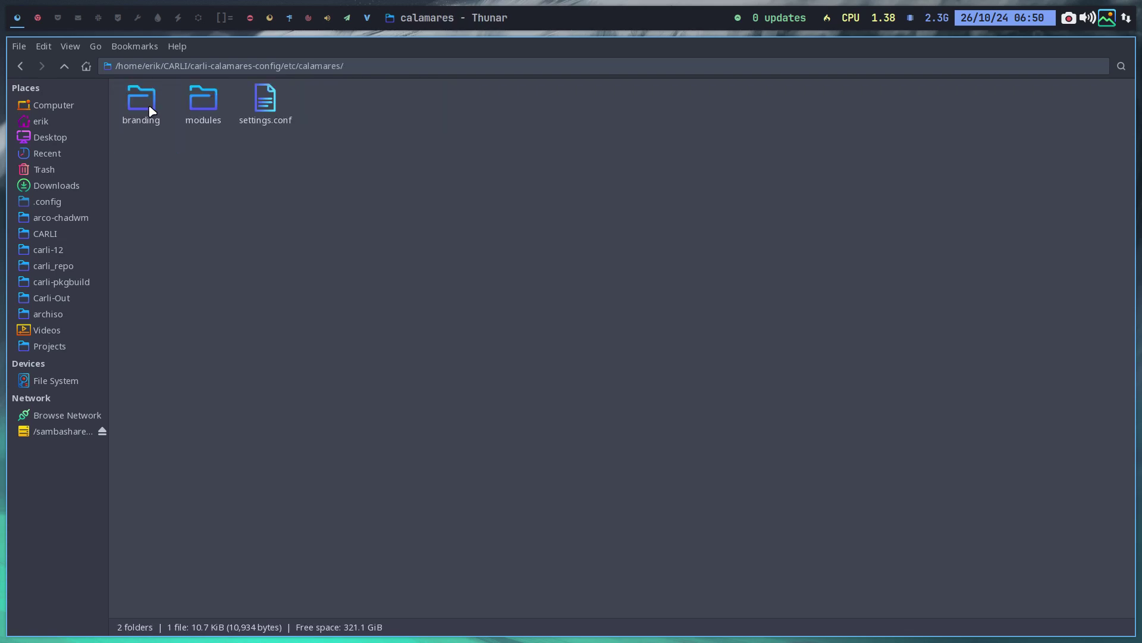
{"action": "double_click", "coordinate": [203, 102]}
{"action": "double_click", "coordinate": [211, 112]}
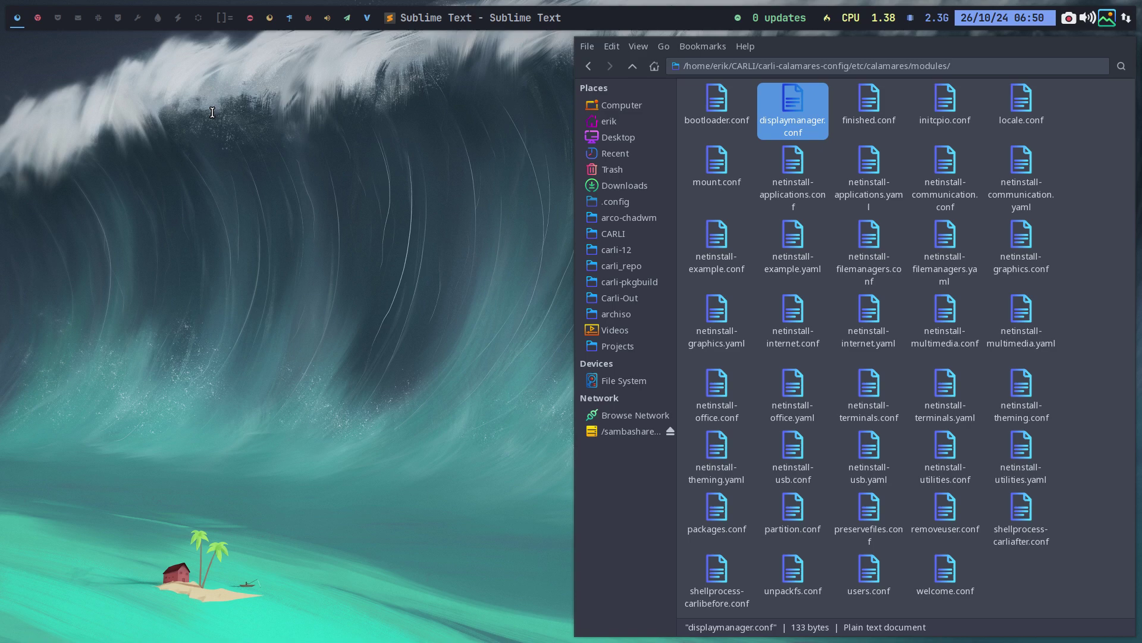
{"action": "double_click", "coordinate": [188, 145]}
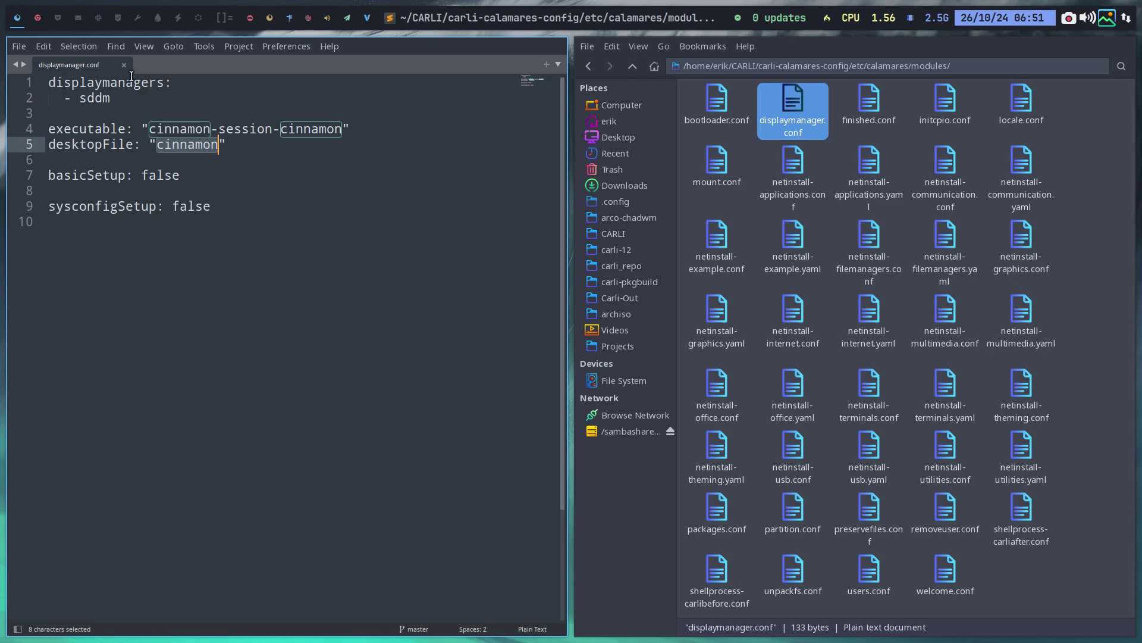
{"action": "key", "text": "super+q"}
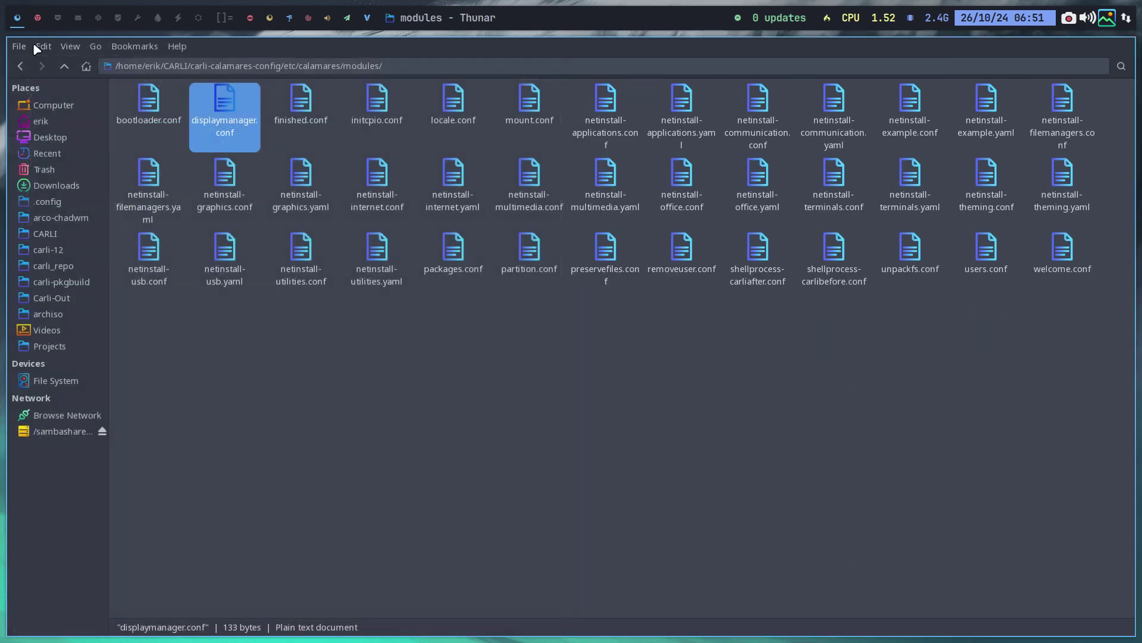
Start the Carli VM, boot the default GRUB entry, and dismiss the display failure notice
{"action": "left_click", "coordinate": [38, 20]}
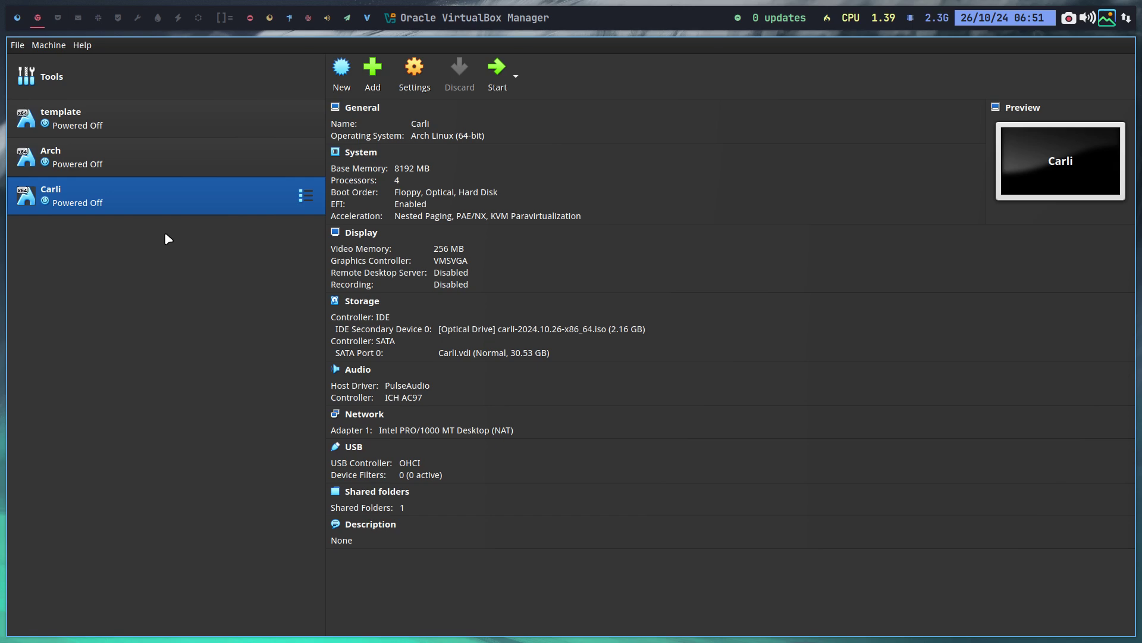
{"action": "left_click", "coordinate": [496, 69]}
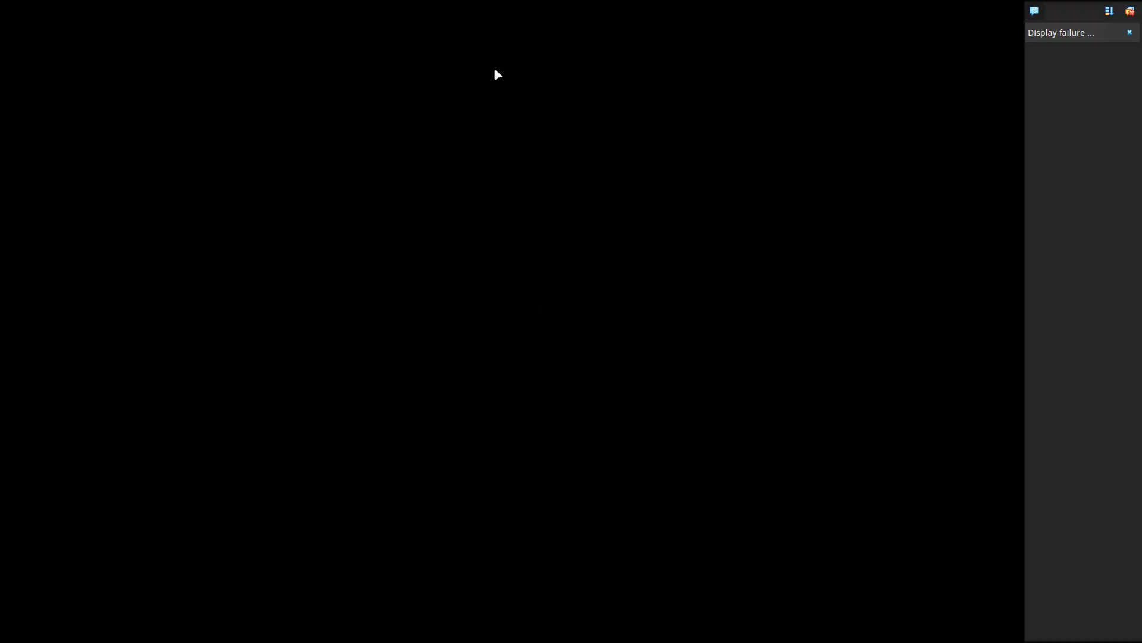
{"action": "key", "text": "Return"}
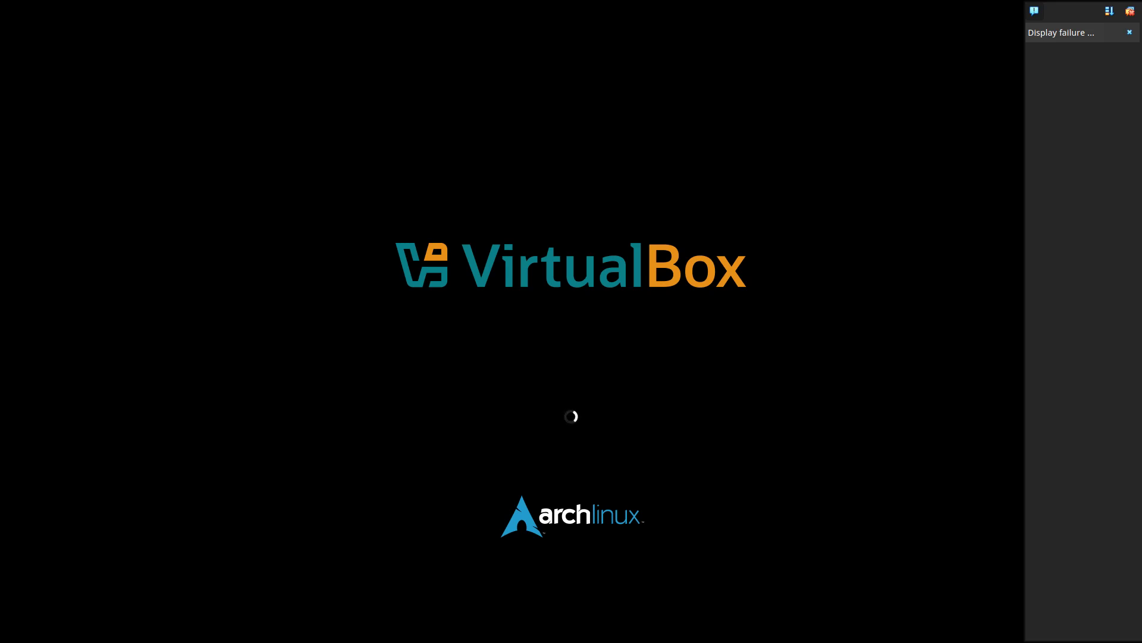
{"action": "left_click", "coordinate": [1129, 33]}
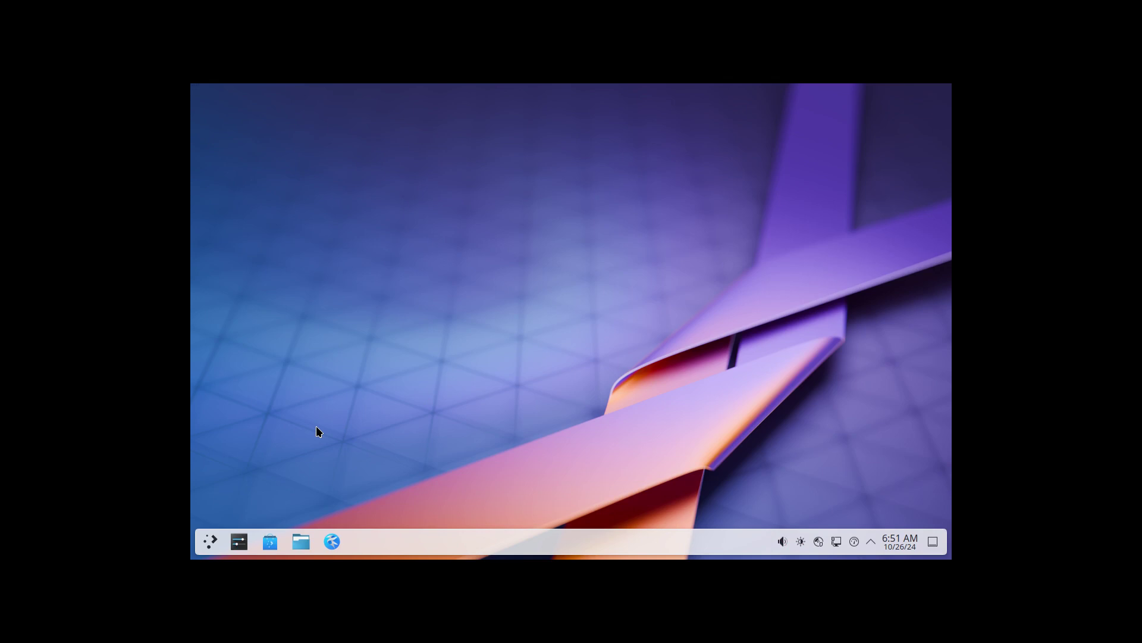
Toggle the guest out of and back into full-screen, then search the launcher for 'part'
{"action": "key", "text": "ctrl+f"}
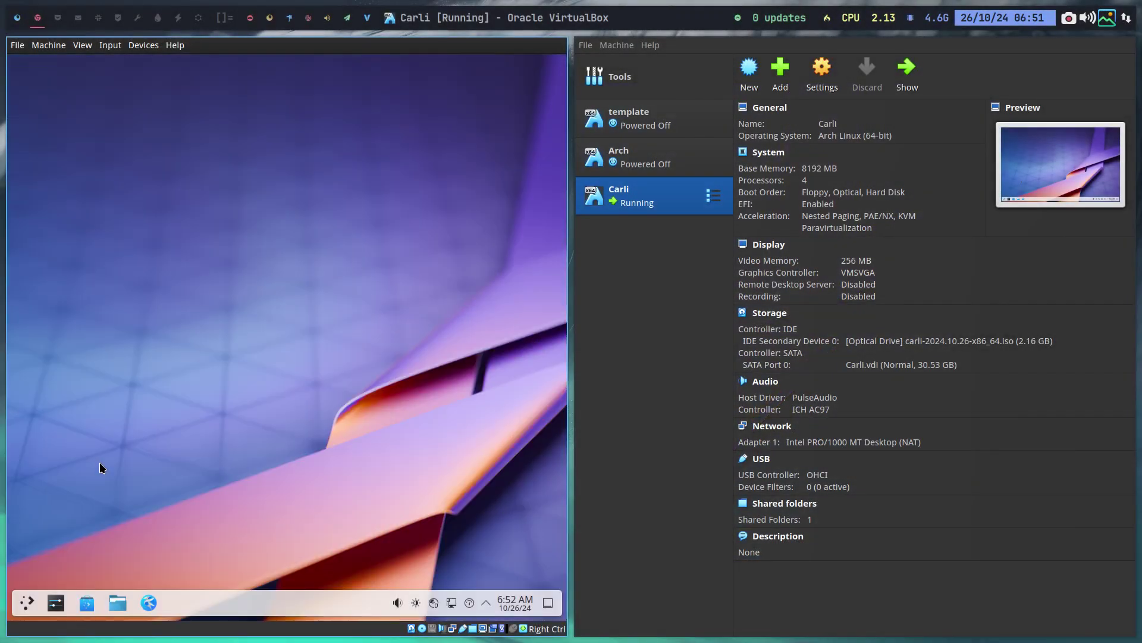
{"action": "key", "text": "ctrl+f"}
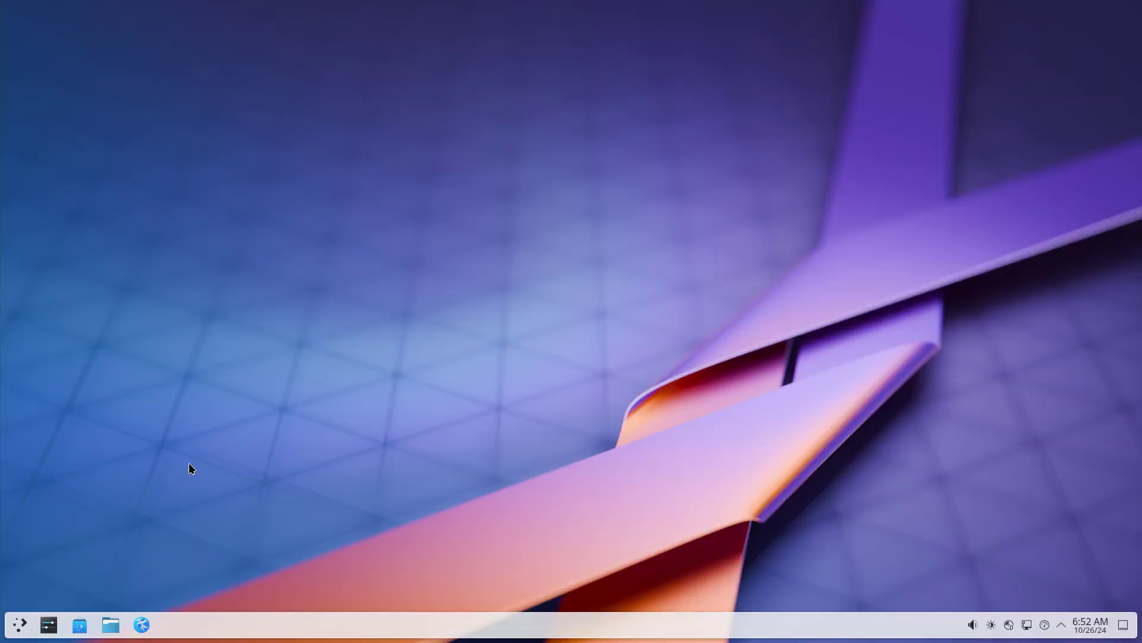
{"action": "left_click", "coordinate": [16, 628]}
{"action": "type", "text": "gpa"}
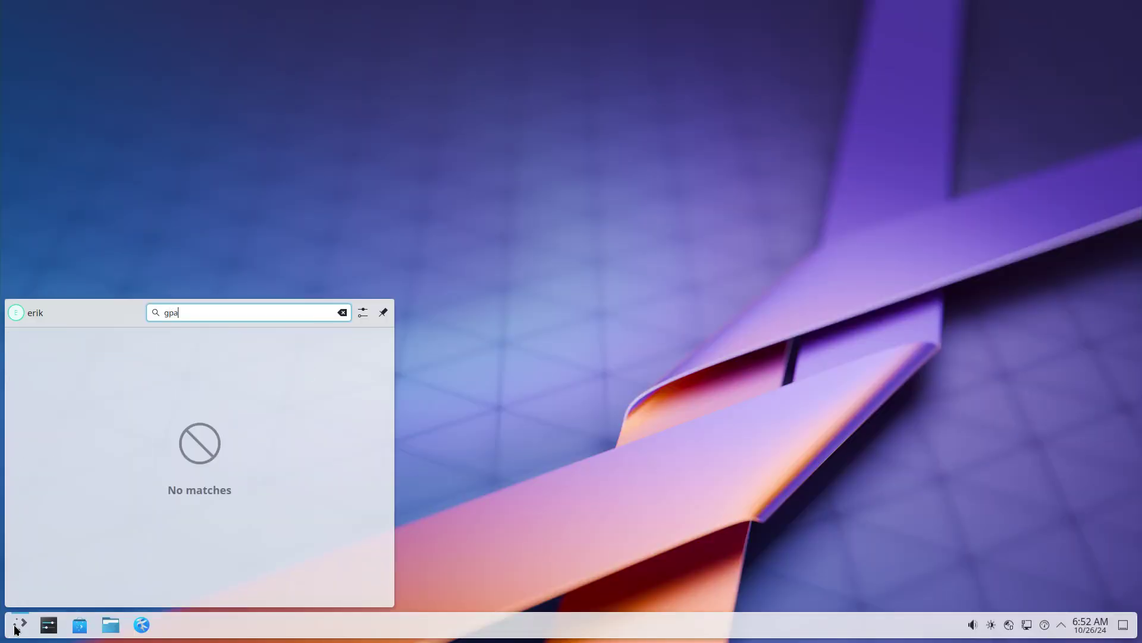
{"action": "key", "text": "BackSpace"}
{"action": "key", "text": "BackSpace"}
{"action": "key", "text": "BackSpace"}
{"action": "type", "text": "gp"}
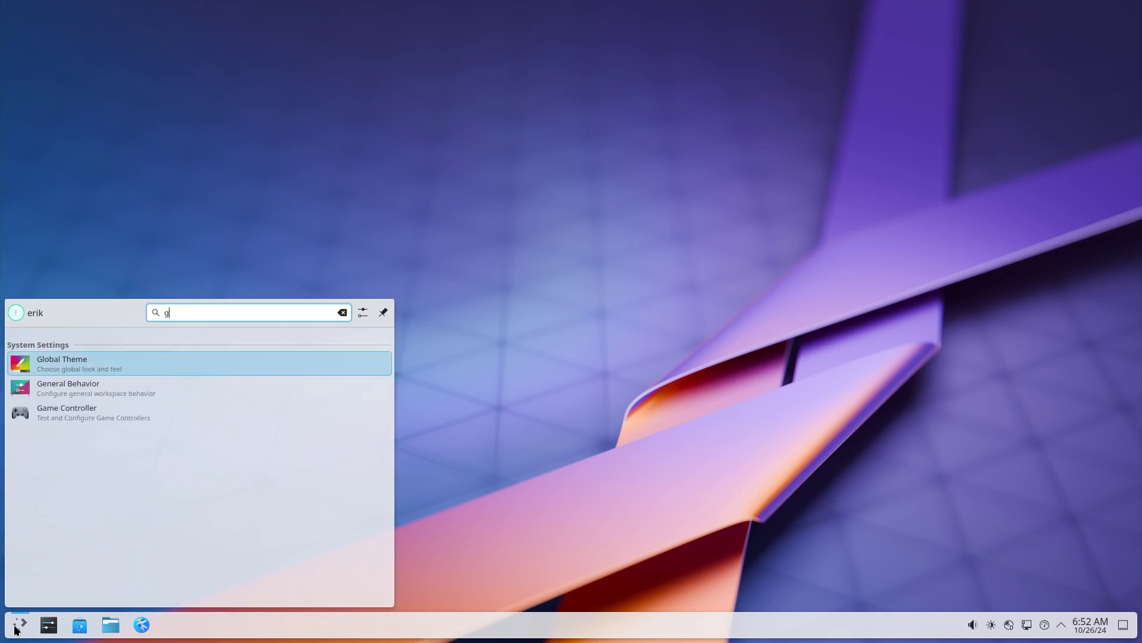
{"action": "key", "text": "BackSpace"}
{"action": "key", "text": "BackSpace"}
{"action": "type", "text": "part"}
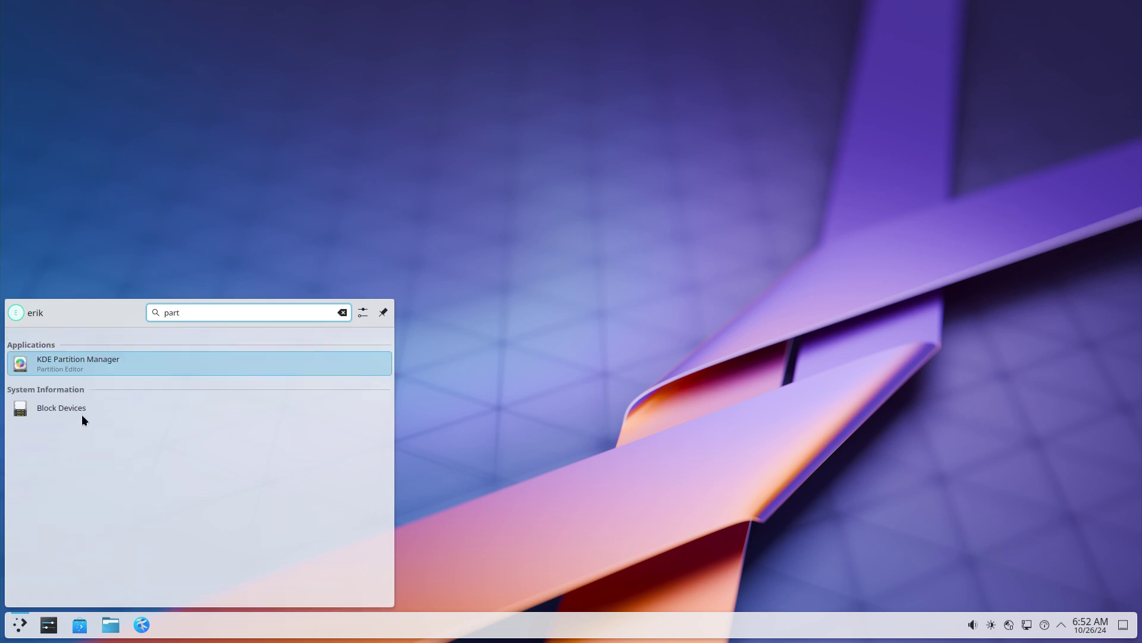
Launch KDE Partition Manager and authenticate with the admin password
{"action": "left_click", "coordinate": [99, 358]}
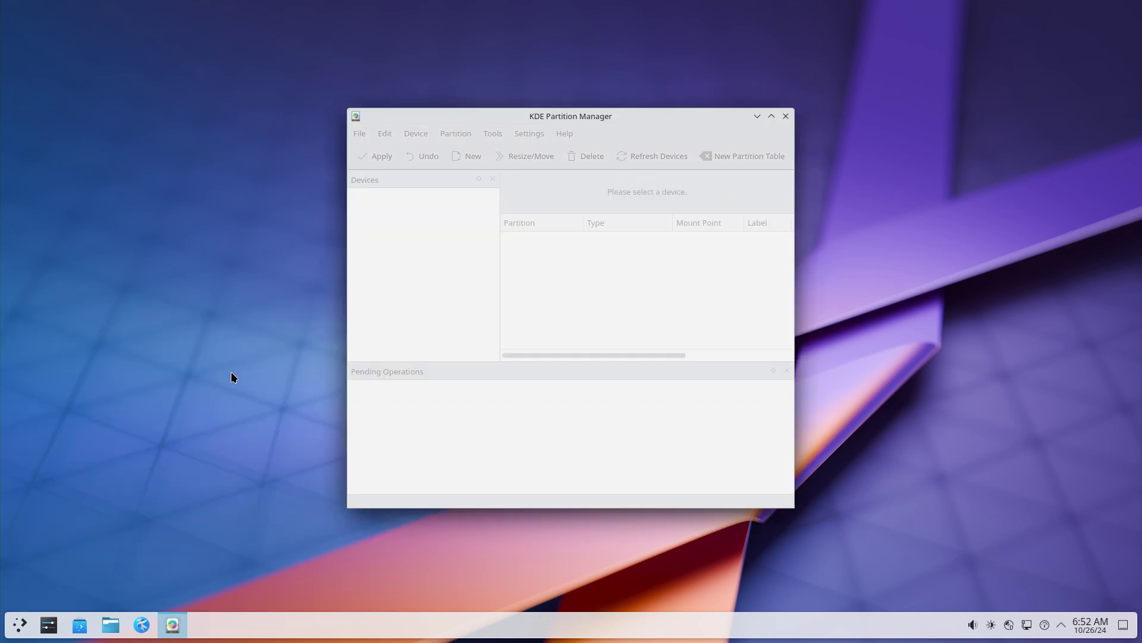
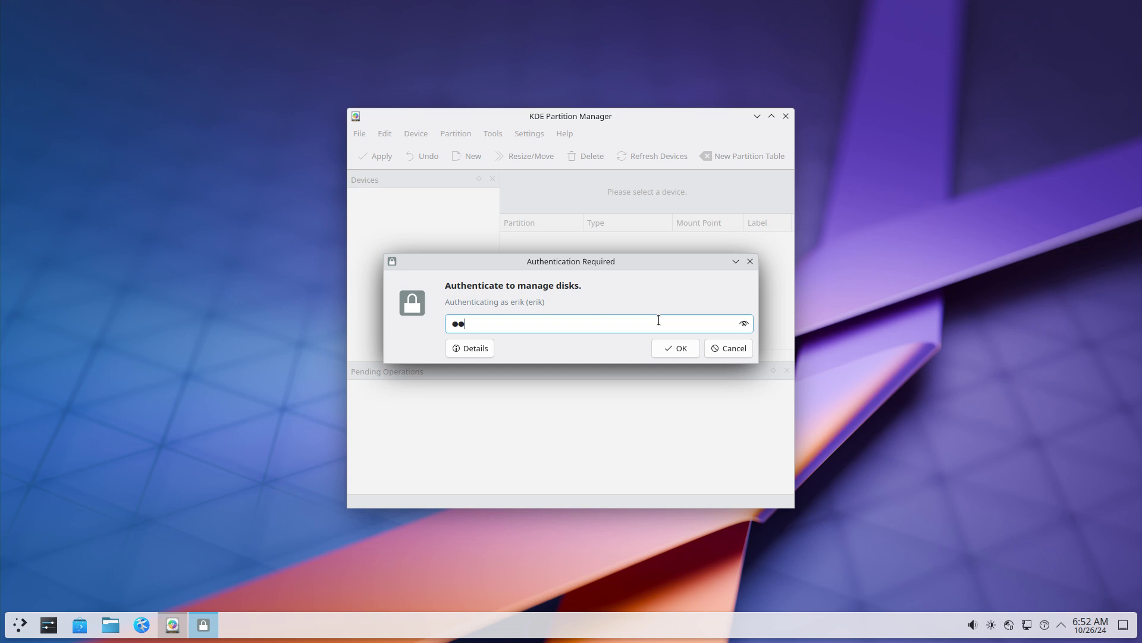
{"action": "key", "text": "Return"}
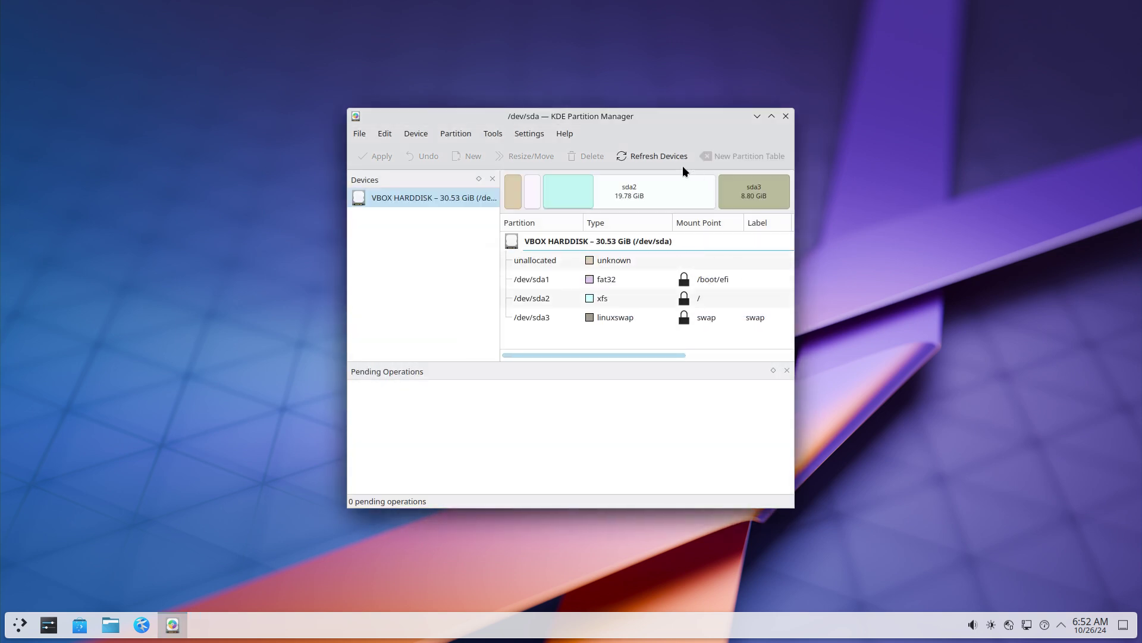
Reposition and widen the window, then inspect the sda3 swap, sda2 root and sda1 EFI partitions
{"action": "left_click_drag", "start_coordinate": [598, 114], "coordinate": [461, 74]}
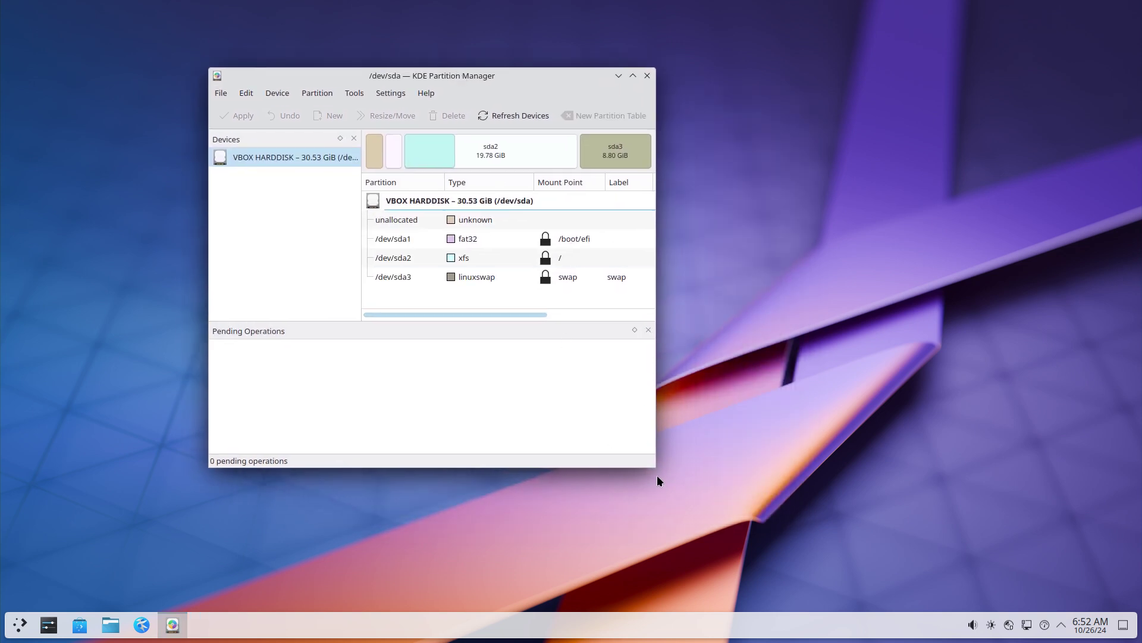
{"action": "left_click_drag", "start_coordinate": [658, 476], "coordinate": [947, 474]}
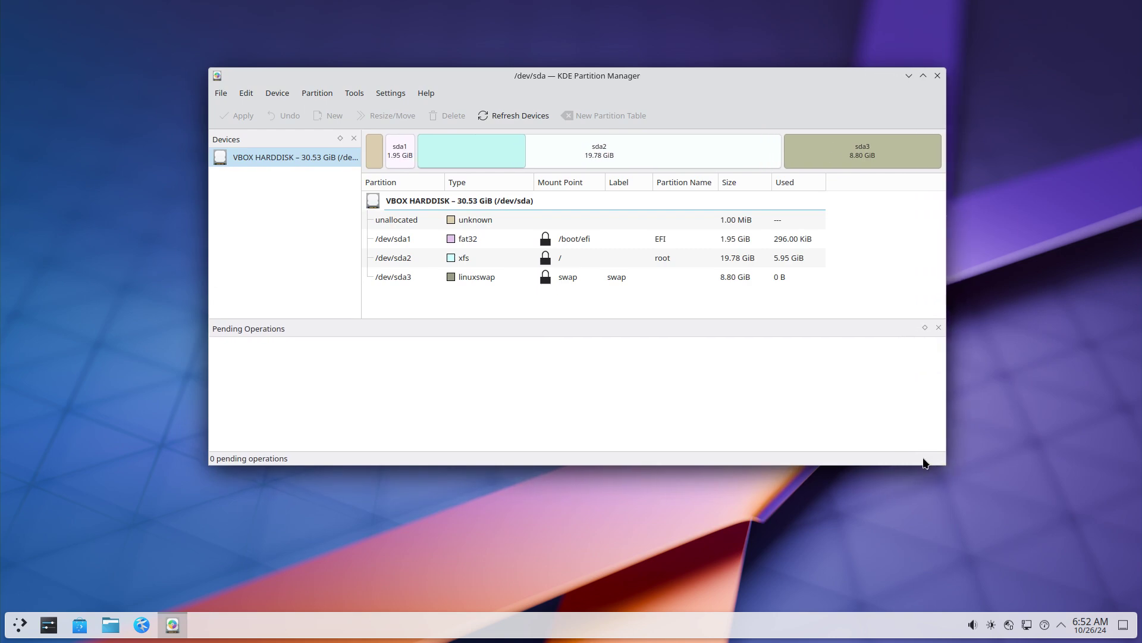
{"action": "left_click", "coordinate": [841, 150]}
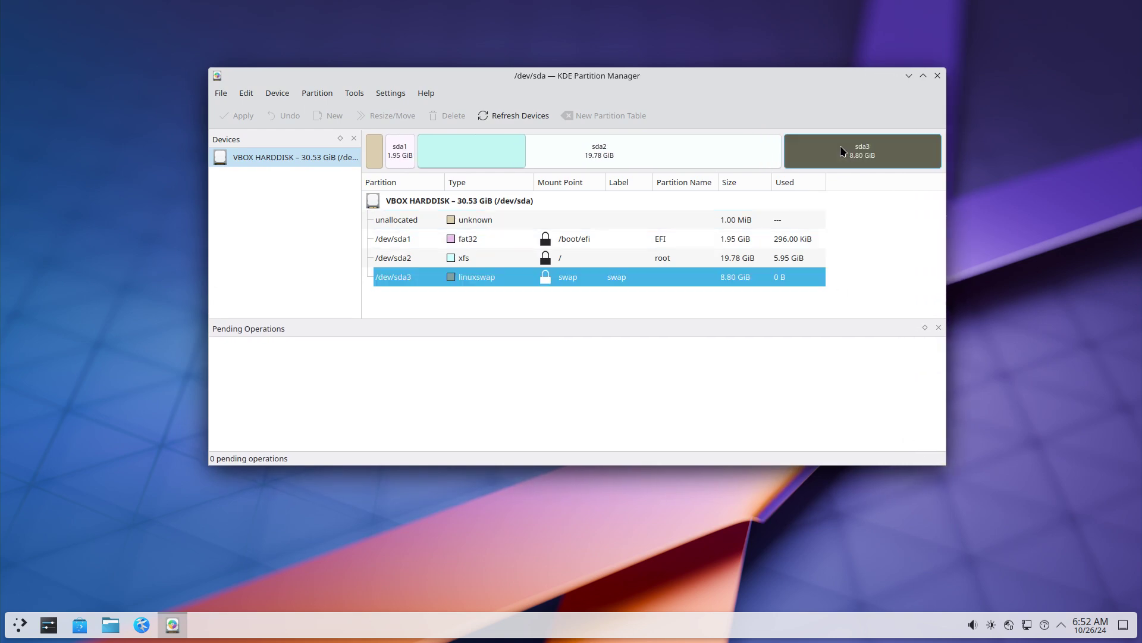
{"action": "left_click", "coordinate": [701, 147]}
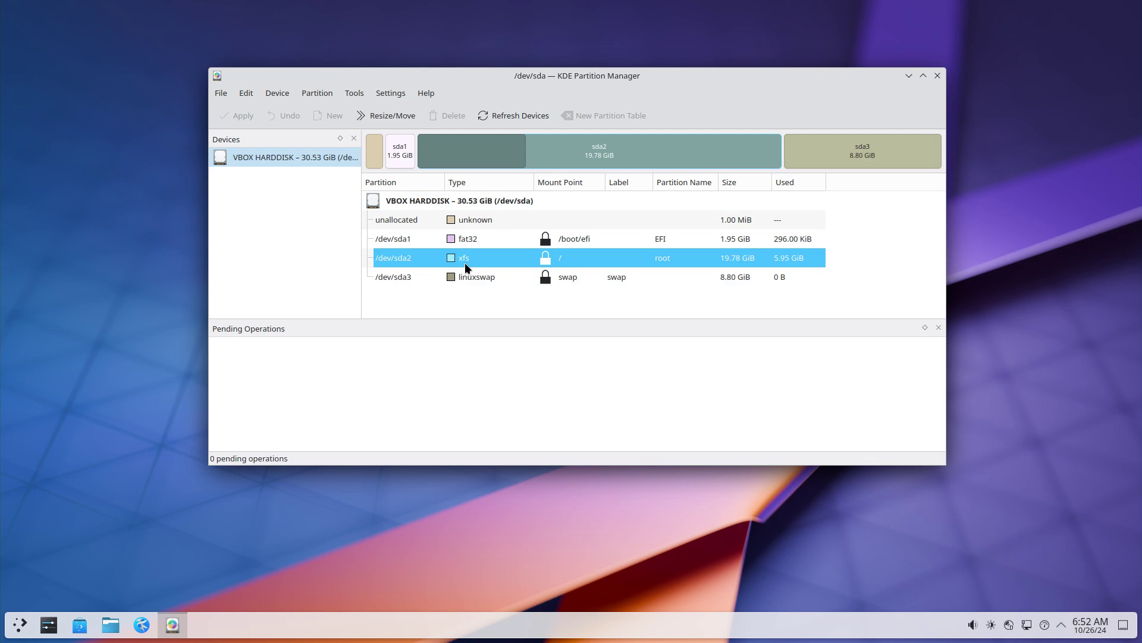
{"action": "left_click", "coordinate": [474, 241]}
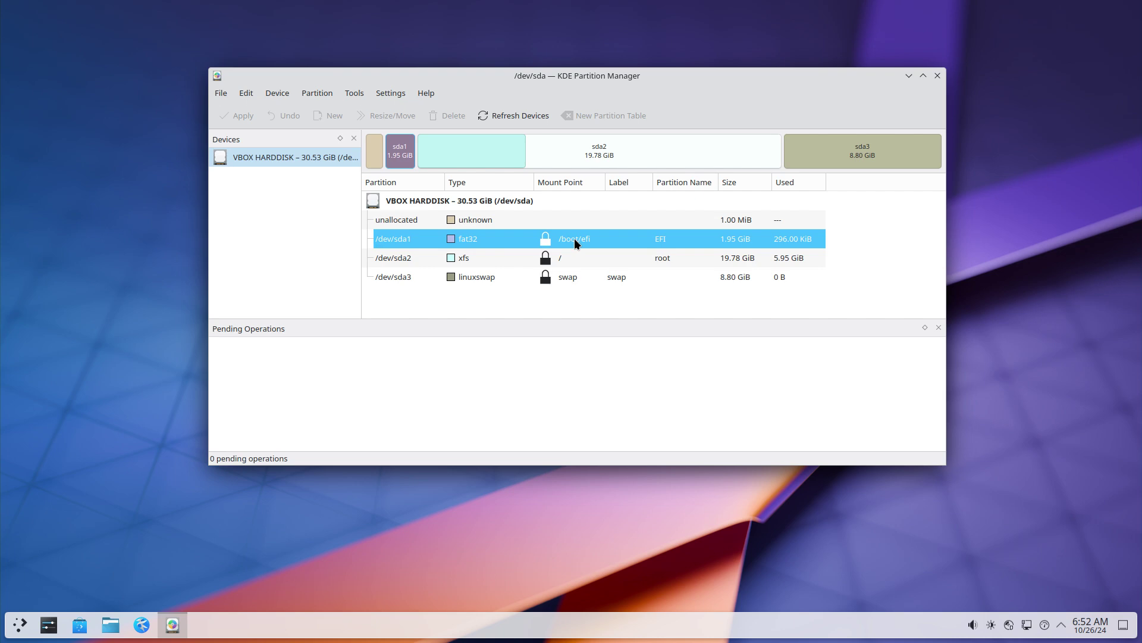
Close Partition Manager and log out of the Plasma session immediately via the launcher's power options
{"action": "left_click", "coordinate": [939, 77]}
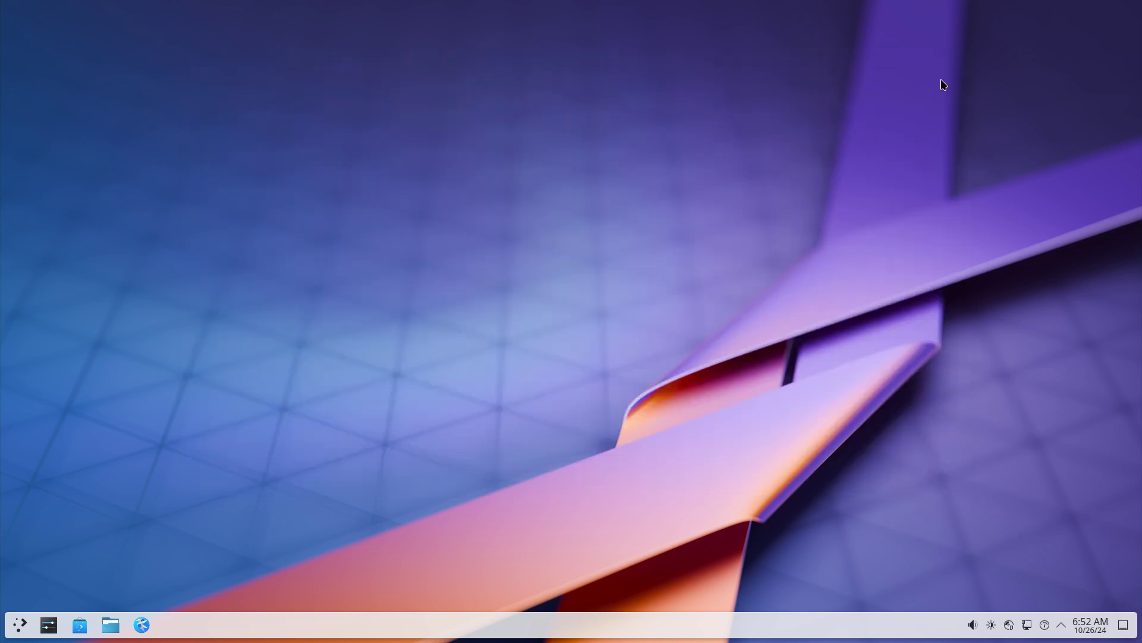
{"action": "left_click", "coordinate": [24, 623]}
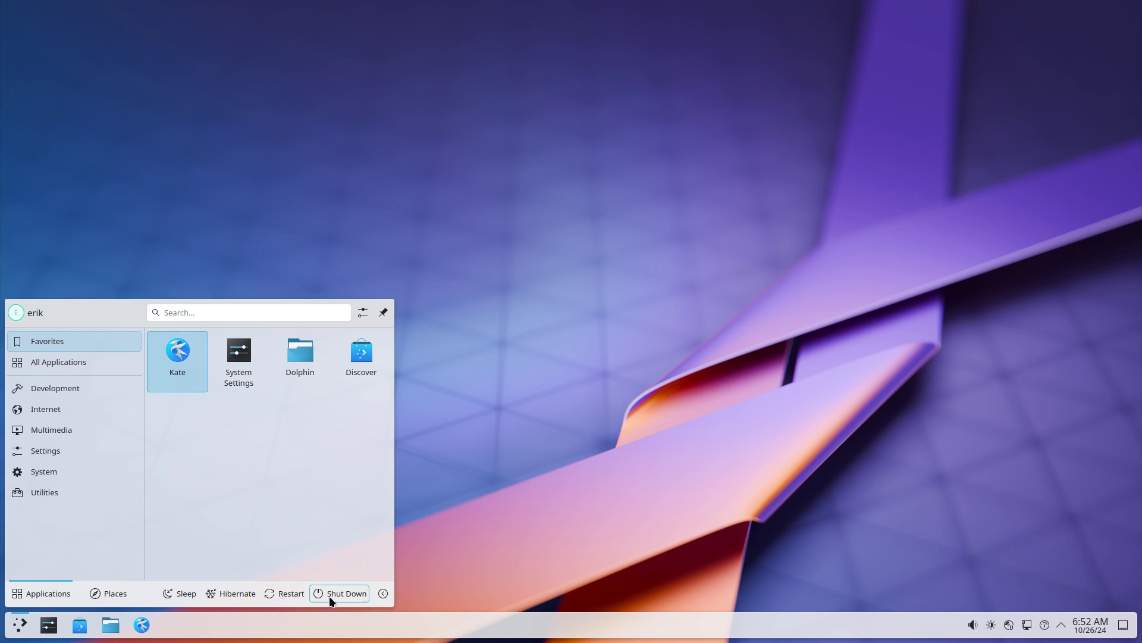
{"action": "left_click", "coordinate": [383, 593]}
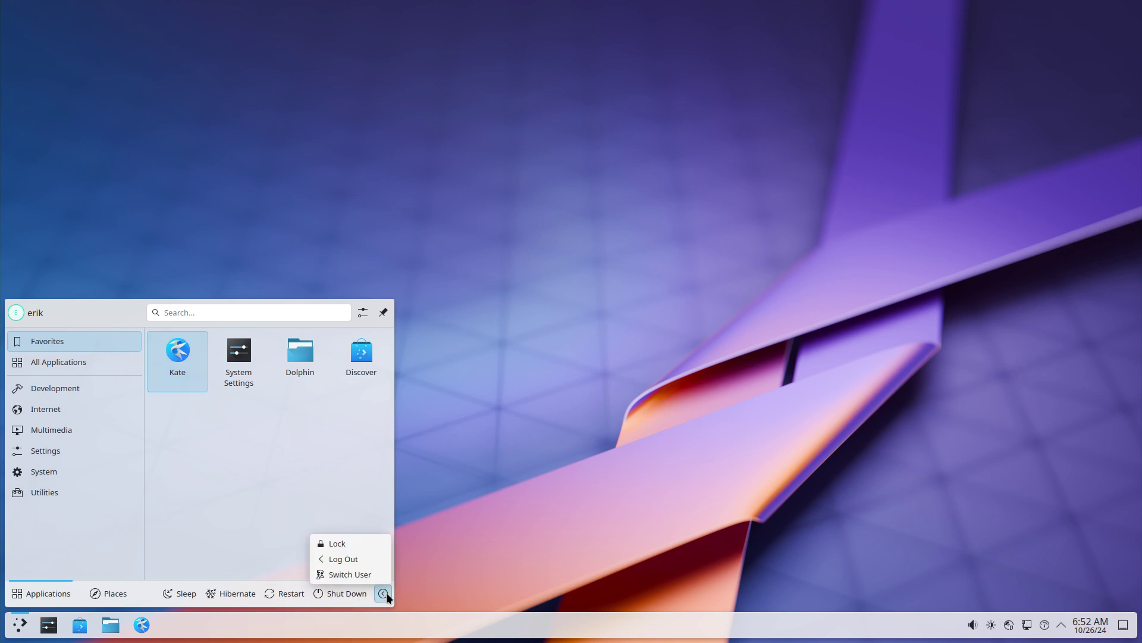
{"action": "left_click", "coordinate": [376, 560]}
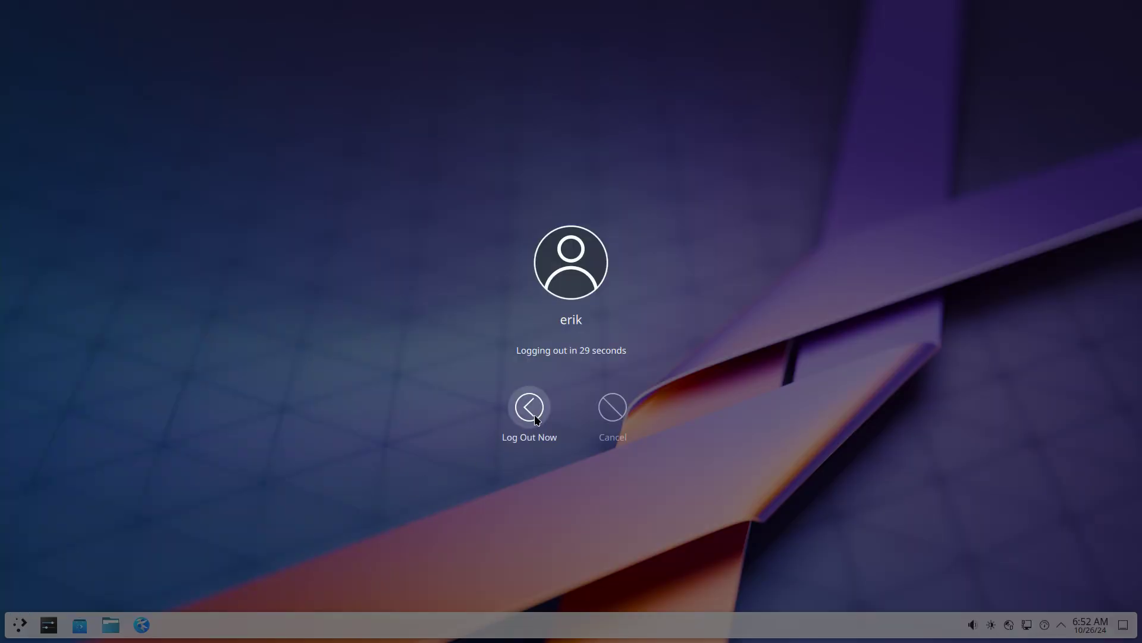
{"action": "left_click", "coordinate": [529, 410]}
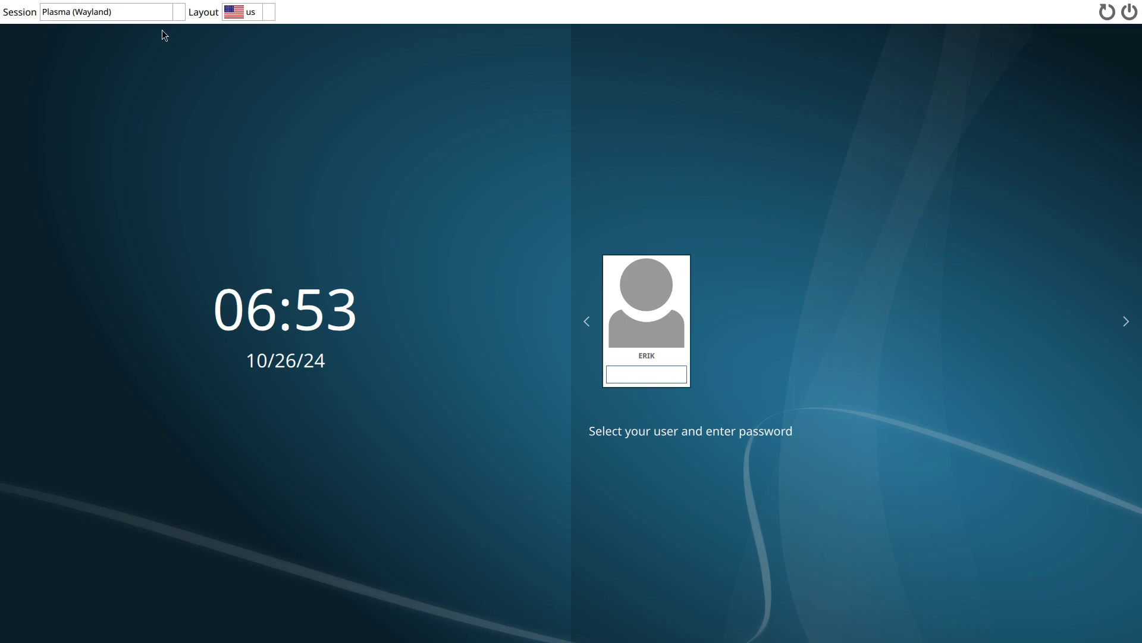
Log back in with the Plasma (X11) session, entering the account password
{"action": "left_click", "coordinate": [173, 13]}
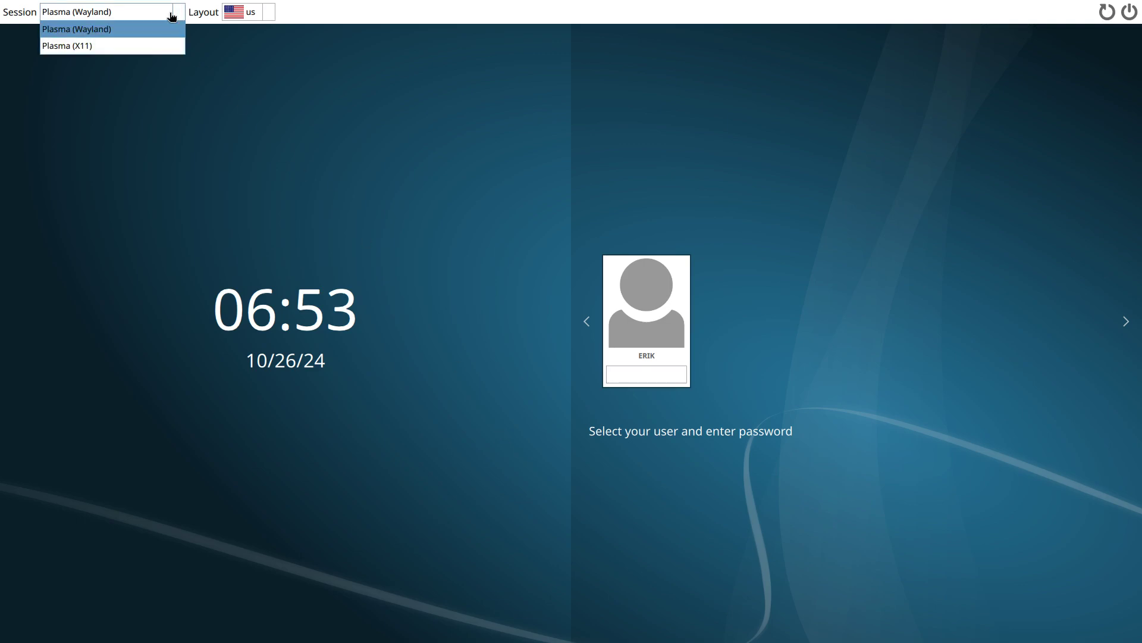
{"action": "left_click", "coordinate": [144, 48]}
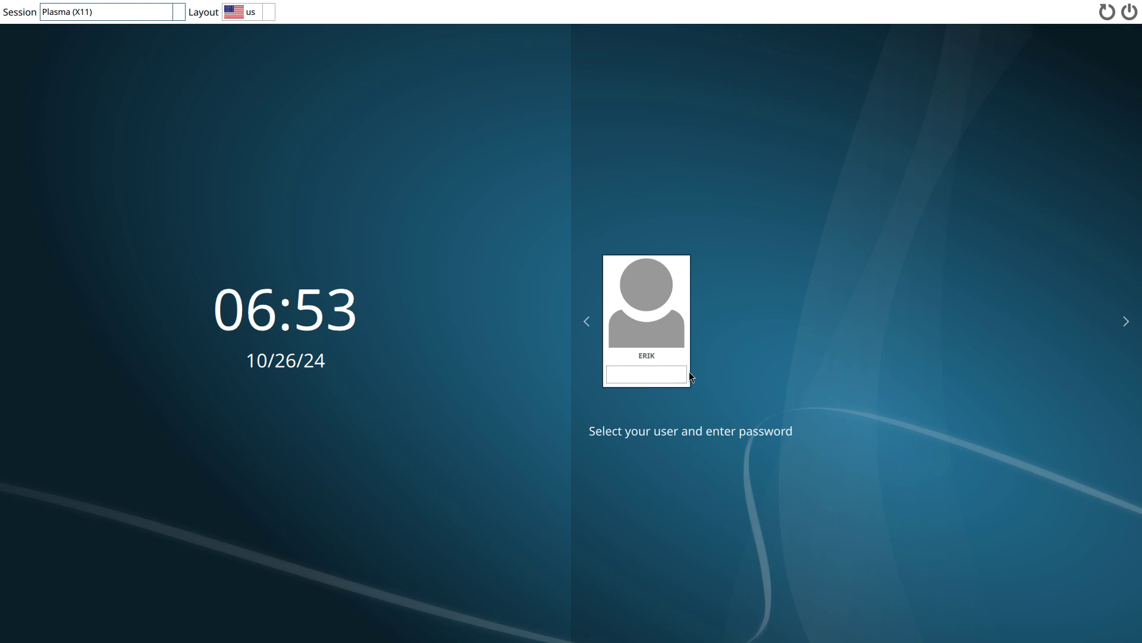
{"action": "left_click", "coordinate": [667, 381]}
{"action": "type", "text": "***"}
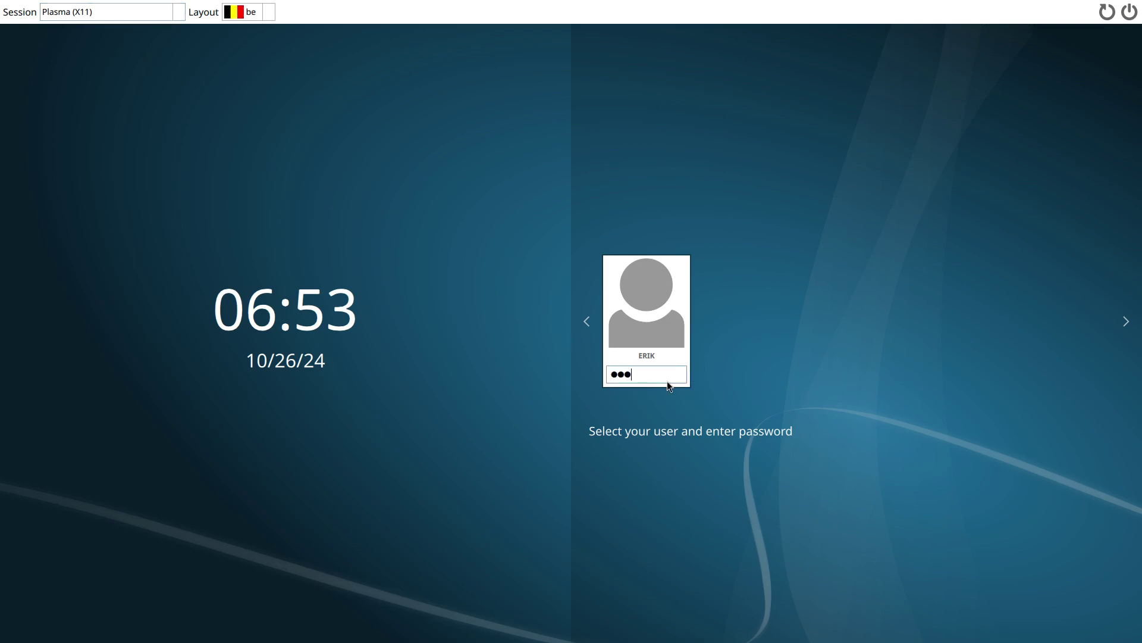
{"action": "key", "text": "Return"}
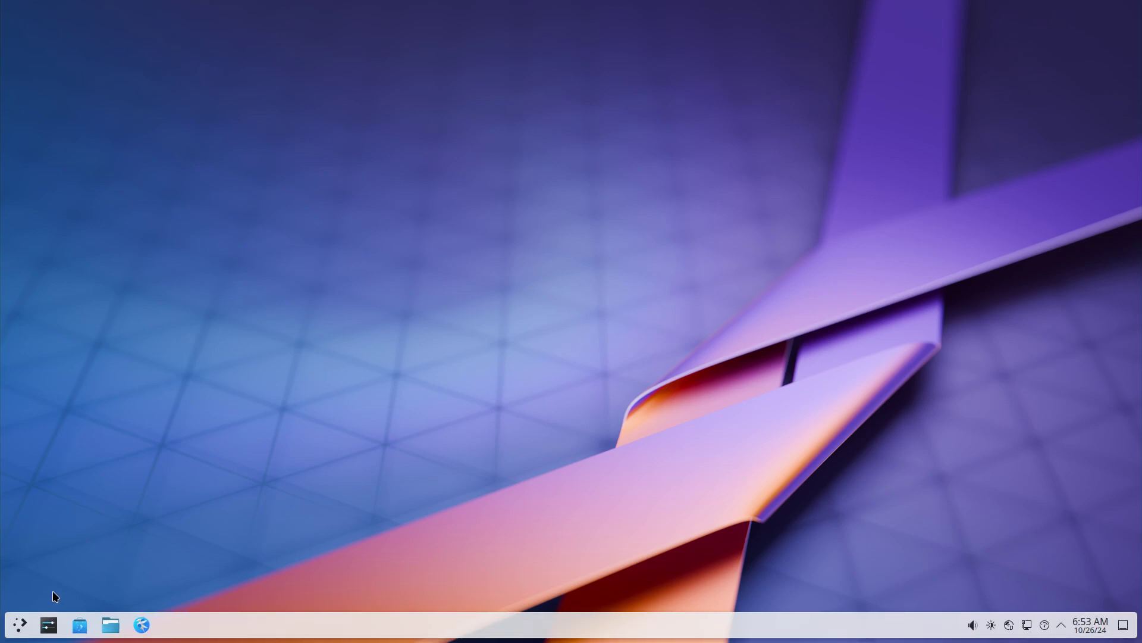
{"action": "left_click", "coordinate": [21, 624]}
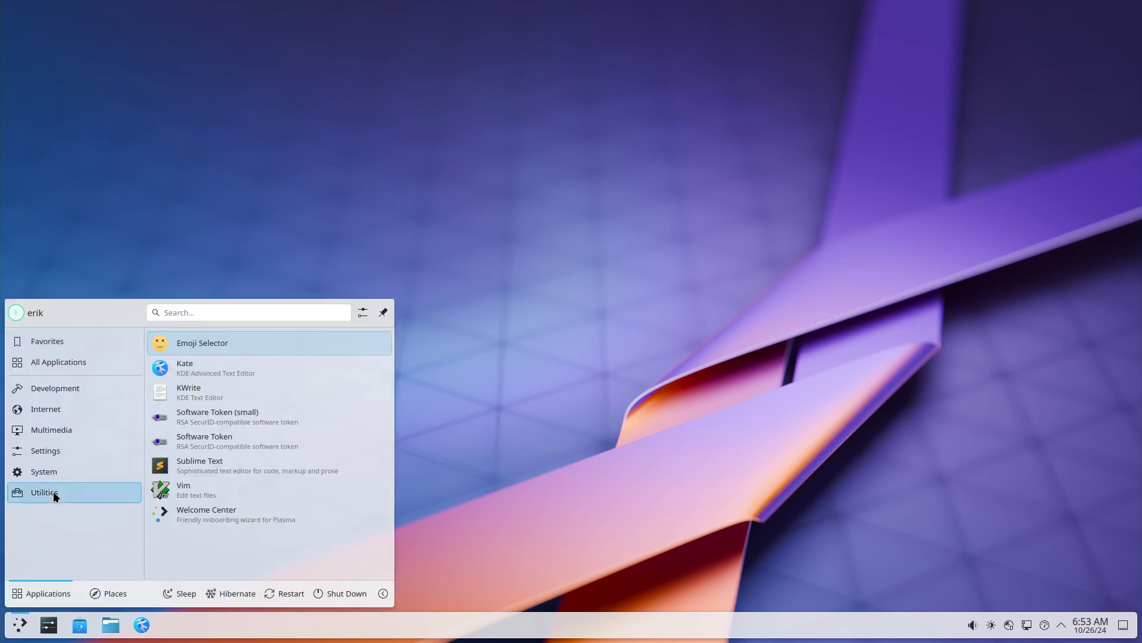
{"action": "mouse_move", "coordinate": [51, 471]}
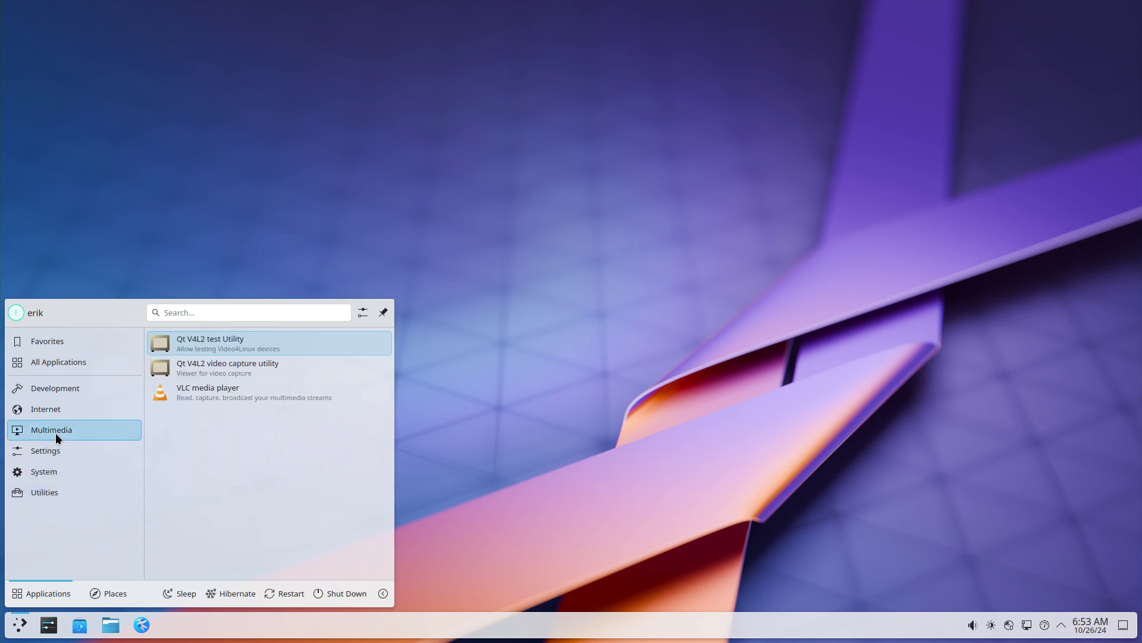
{"action": "mouse_move", "coordinate": [67, 391]}
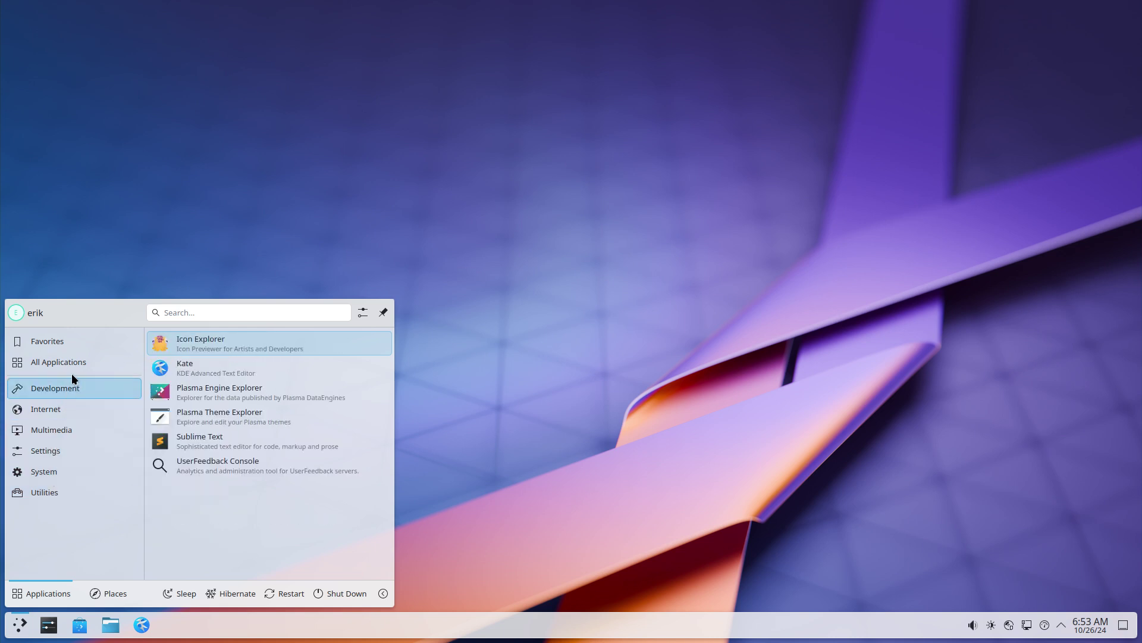
{"action": "mouse_move", "coordinate": [73, 367]}
{"action": "scroll", "coordinate": [230, 405], "scroll_direction": "down", "scroll_amount": 1}
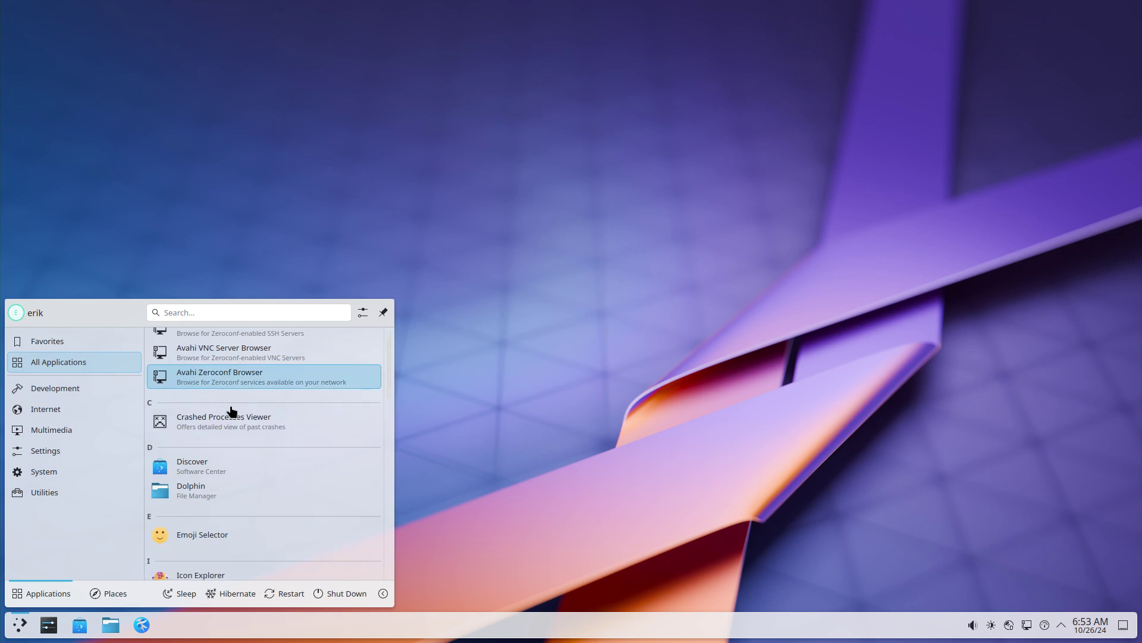
{"action": "scroll", "coordinate": [231, 404], "scroll_direction": "down", "scroll_amount": 3}
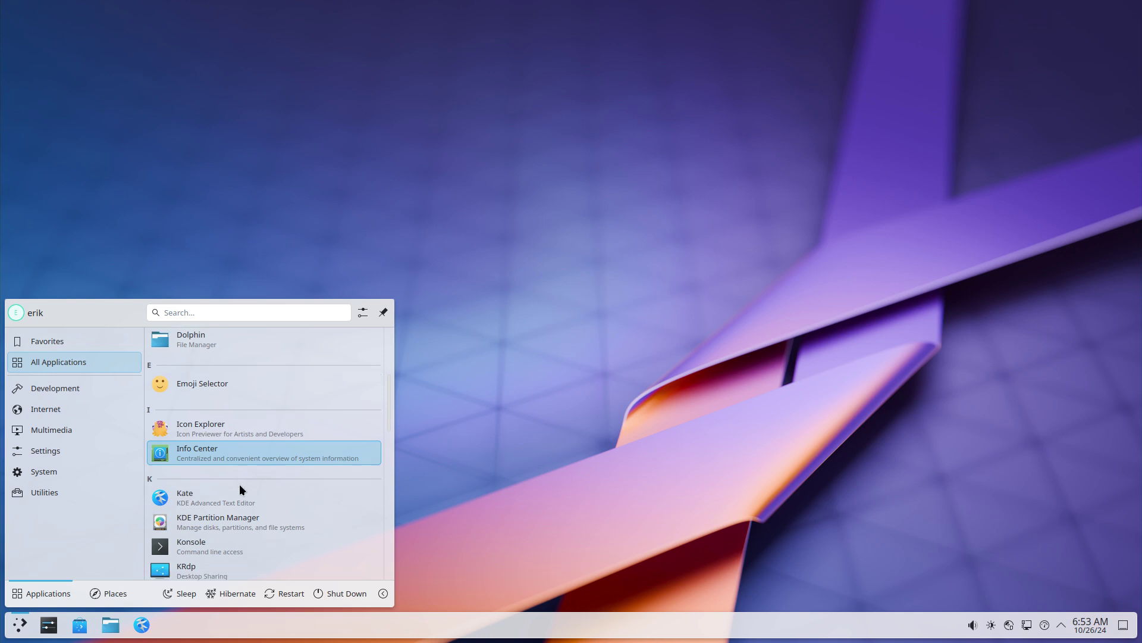
{"action": "scroll", "coordinate": [239, 487], "scroll_direction": "down", "scroll_amount": 2}
{"action": "scroll", "coordinate": [240, 484], "scroll_direction": "down", "scroll_amount": 3}
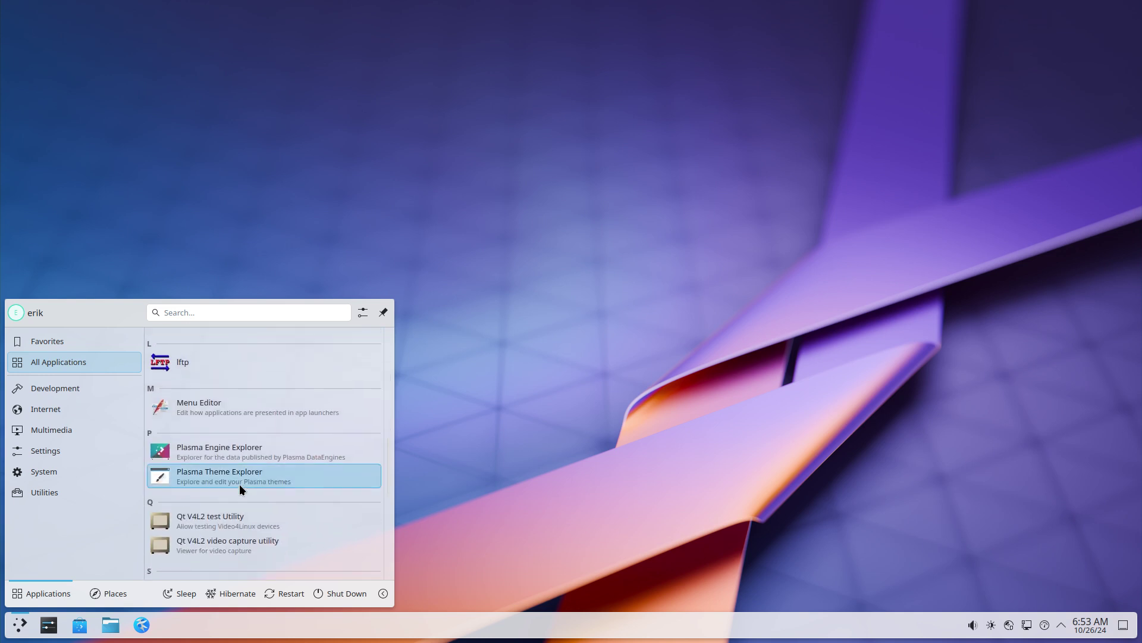
{"action": "scroll", "coordinate": [239, 484], "scroll_direction": "down", "scroll_amount": 5}
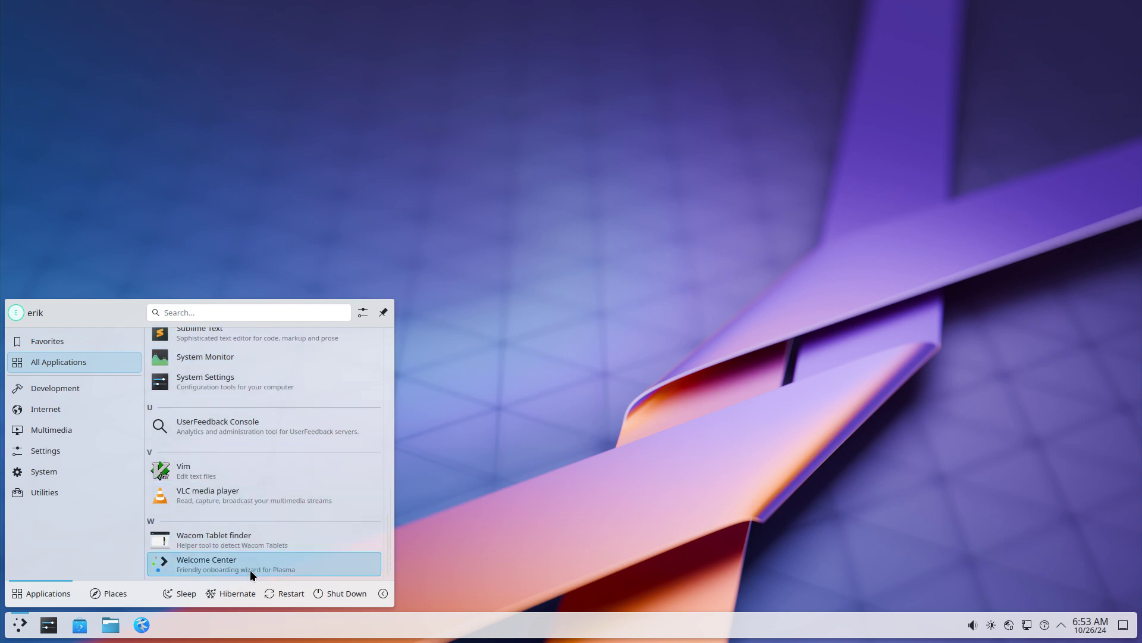
{"action": "left_click", "coordinate": [580, 468]}
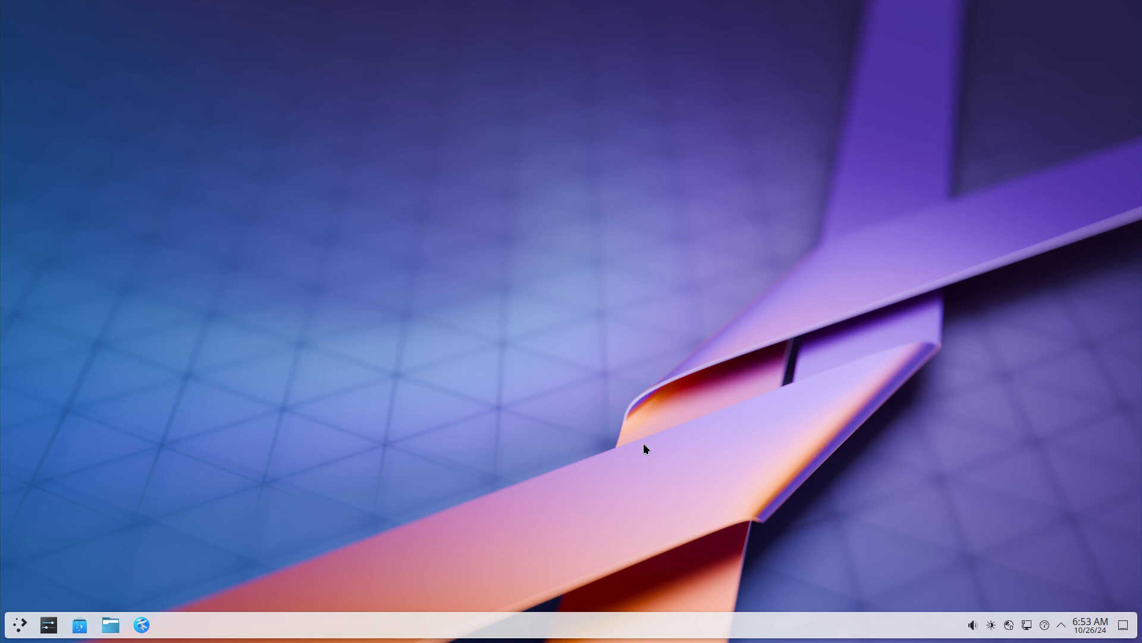
{"action": "left_click", "coordinate": [23, 626]}
Shut down the Carli virtual machine and return to the file manager workspace
{"action": "left_click", "coordinate": [491, 454]}
{"action": "left_click", "coordinate": [532, 409]}
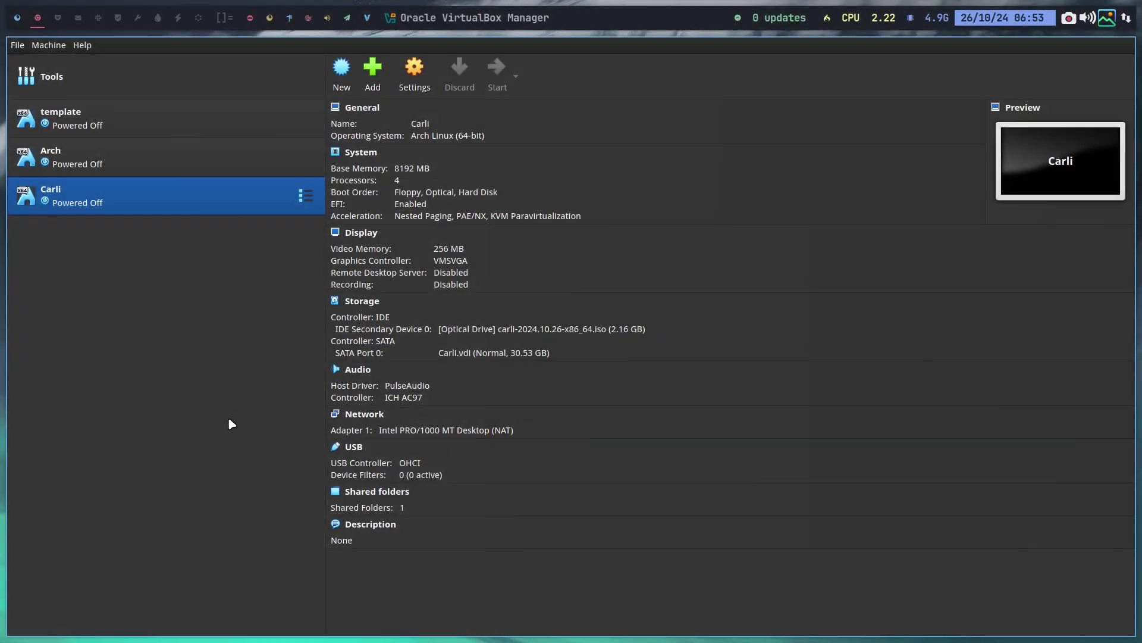
{"action": "key", "text": "super+1"}
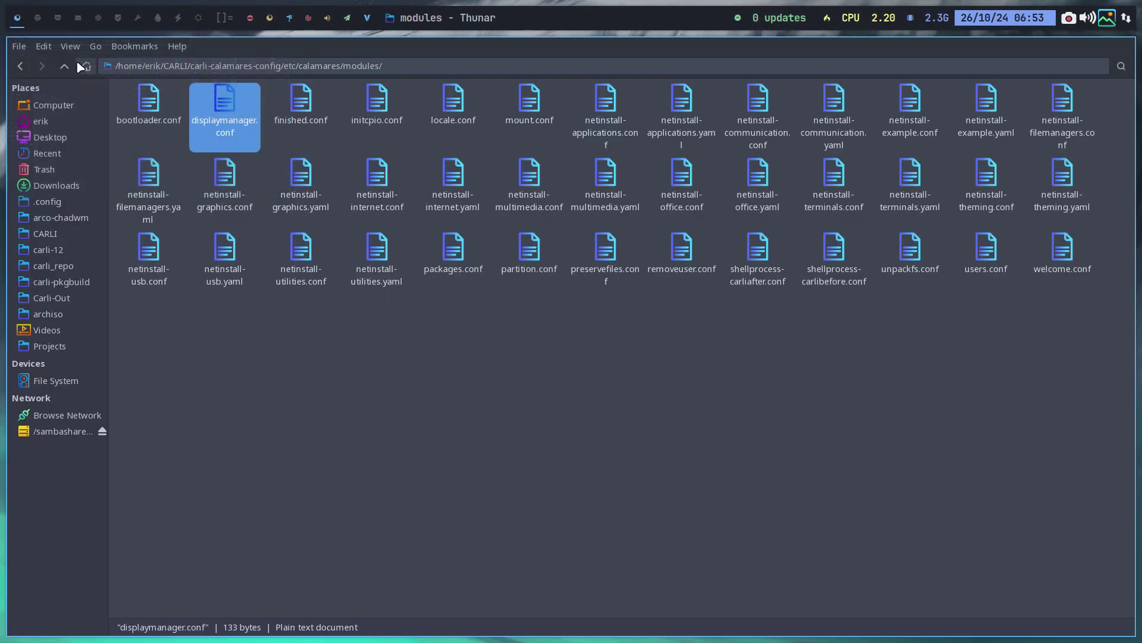
Navigate to Desktop/carli-12/archiso and open packages.x86_64 in Sublime Text
{"action": "left_click", "coordinate": [65, 66]}
{"action": "left_click", "coordinate": [64, 66]}
{"action": "left_click", "coordinate": [64, 66]}
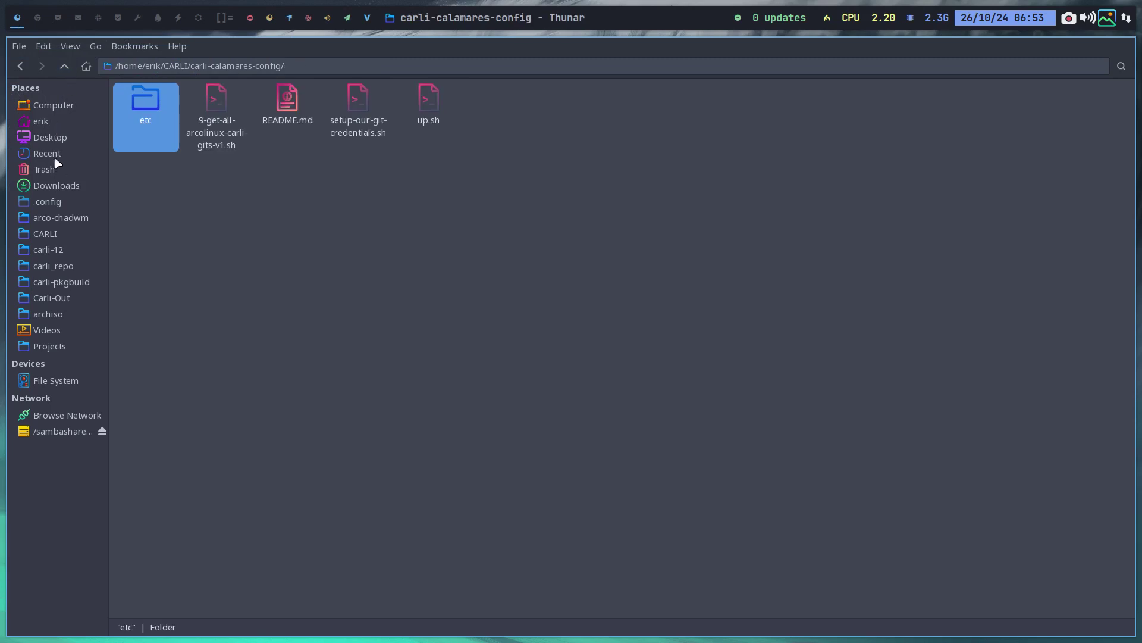
{"action": "left_click", "coordinate": [52, 137]}
{"action": "double_click", "coordinate": [122, 102]}
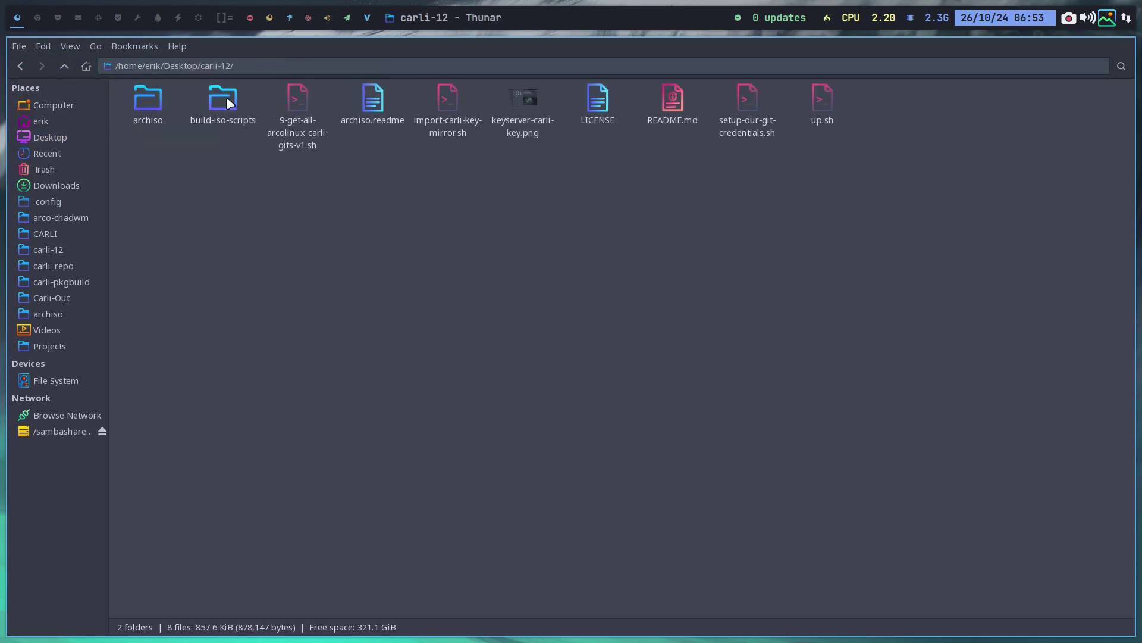
{"action": "double_click", "coordinate": [156, 95]}
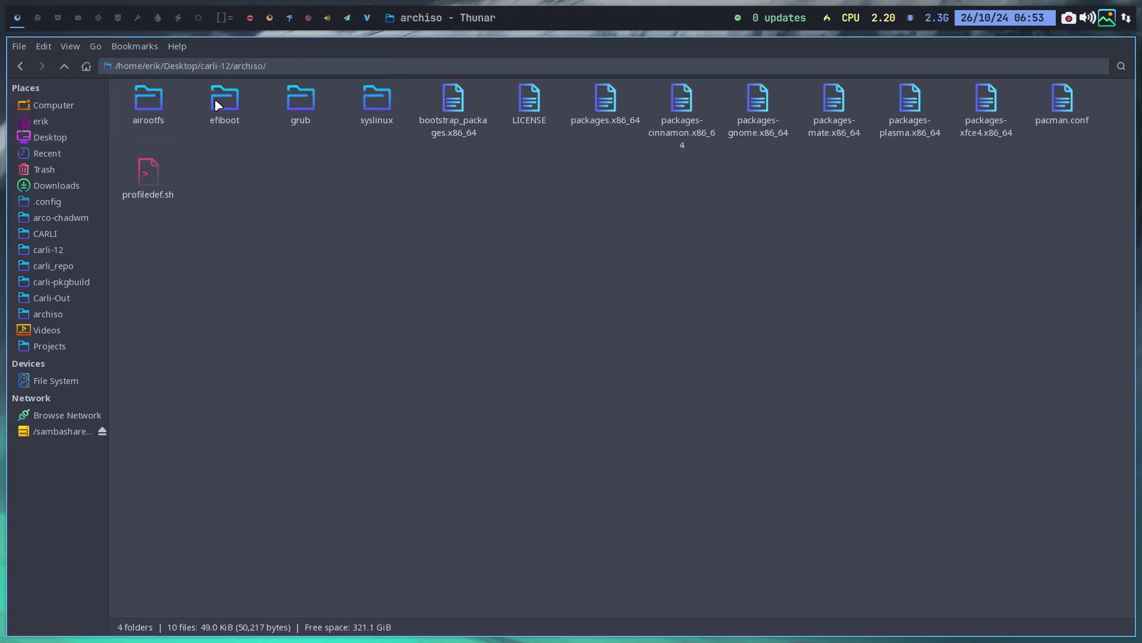
{"action": "double_click", "coordinate": [595, 102]}
{"action": "scroll", "coordinate": [221, 407], "scroll_direction": "down", "scroll_amount": 10}
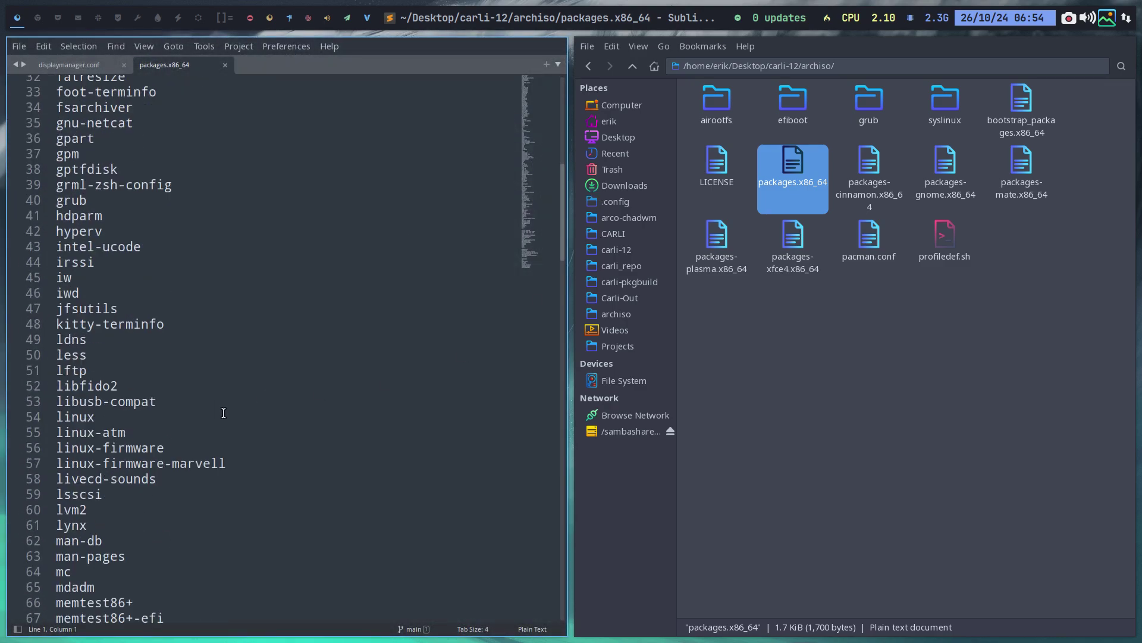
{"action": "scroll", "coordinate": [224, 413], "scroll_direction": "down", "scroll_amount": 12}
{"action": "scroll", "coordinate": [224, 412], "scroll_direction": "down", "scroll_amount": 14}
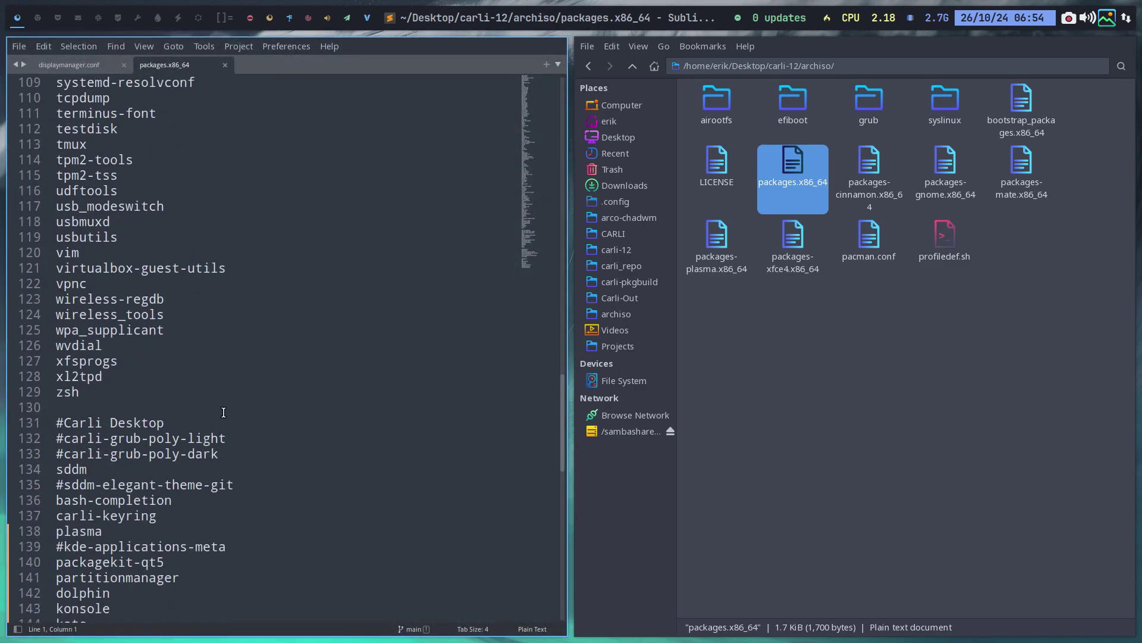
{"action": "left_click_drag", "start_coordinate": [128, 393], "coordinate": [94, 361]}
{"action": "left_click_drag", "start_coordinate": [74, 307], "coordinate": [80, 176]}
{"action": "scroll", "coordinate": [79, 176], "scroll_direction": "down", "scroll_amount": 15}
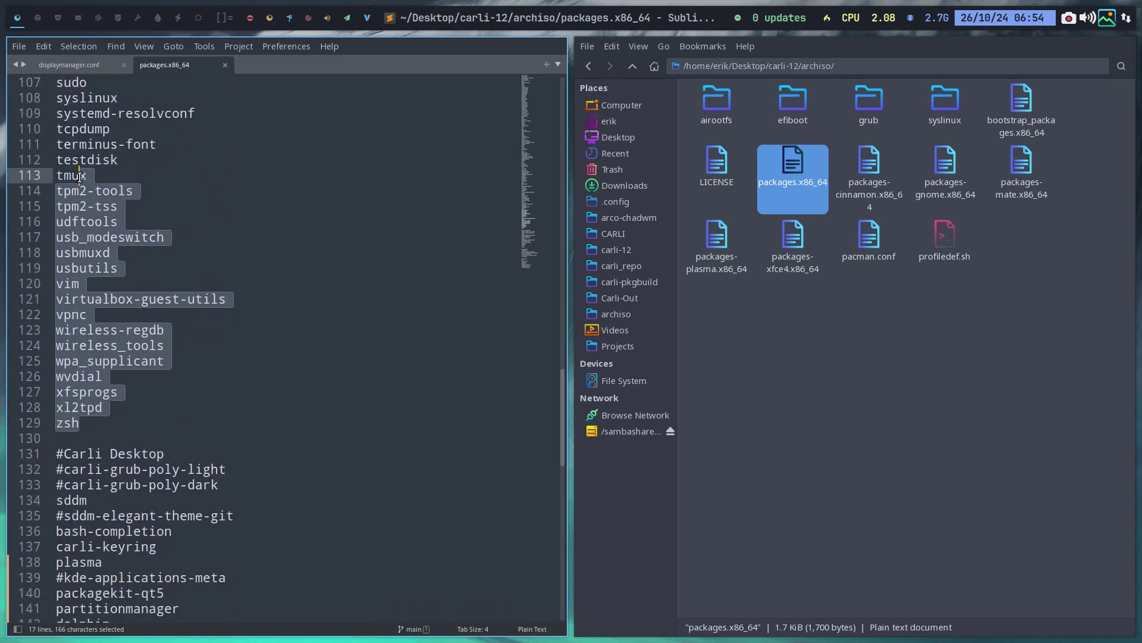
{"action": "left_click", "coordinate": [125, 424]}
{"action": "scroll", "coordinate": [114, 190], "scroll_direction": "down", "scroll_amount": 5}
{"action": "scroll", "coordinate": [114, 191], "scroll_direction": "down", "scroll_amount": 4}
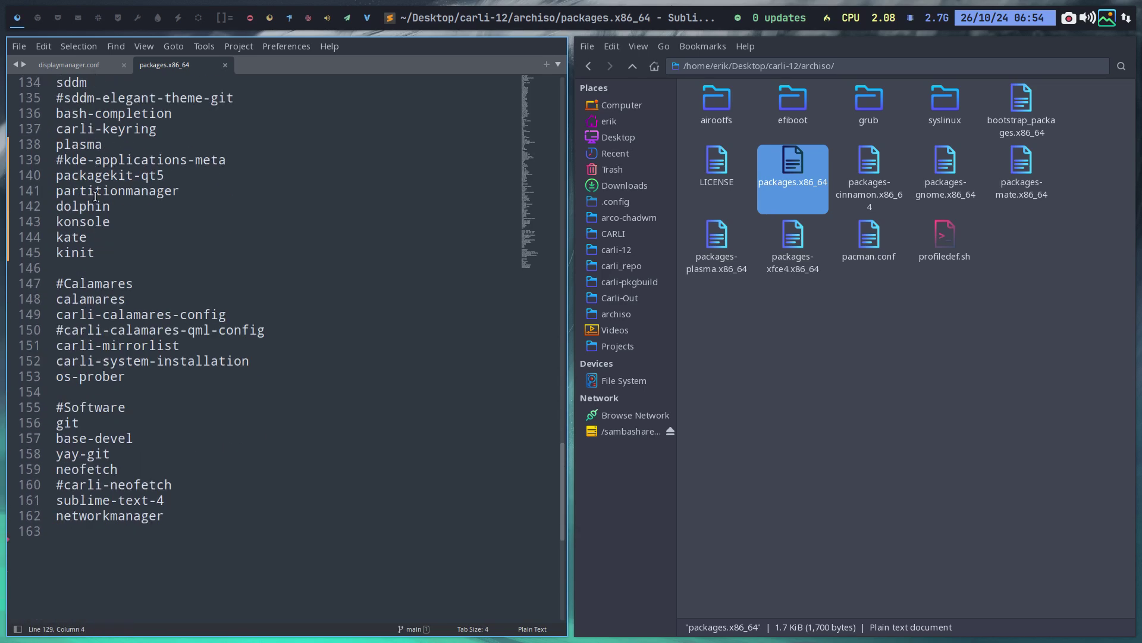
{"action": "scroll", "coordinate": [86, 223], "scroll_direction": "up", "scroll_amount": 3}
{"action": "double_click", "coordinate": [87, 223]}
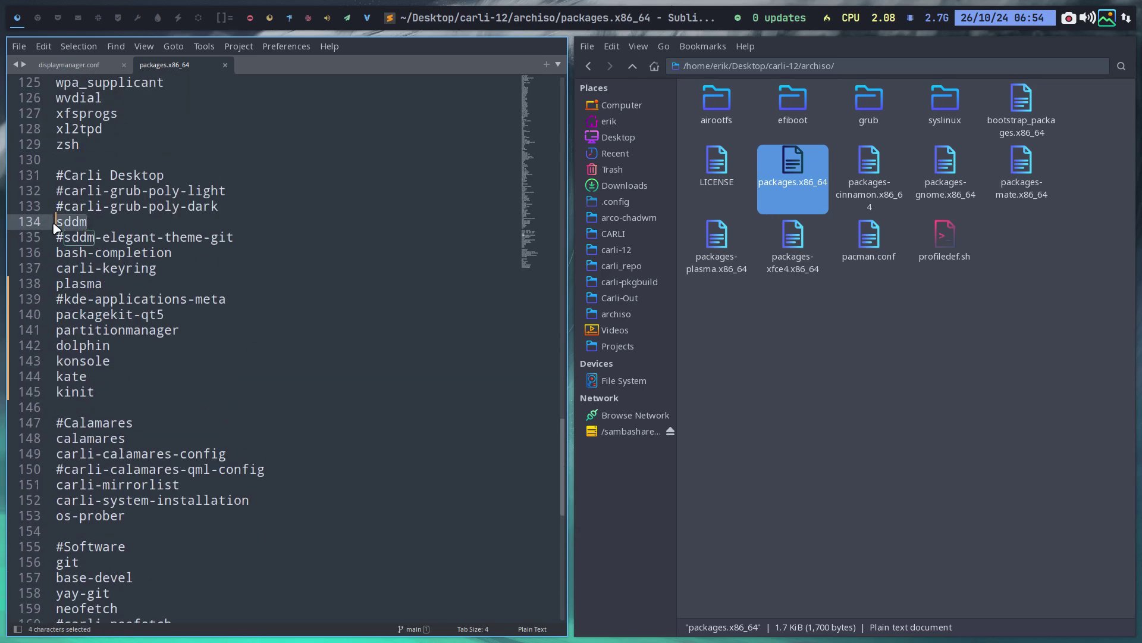
{"action": "left_click", "coordinate": [95, 249]}
{"action": "left_click", "coordinate": [95, 241]}
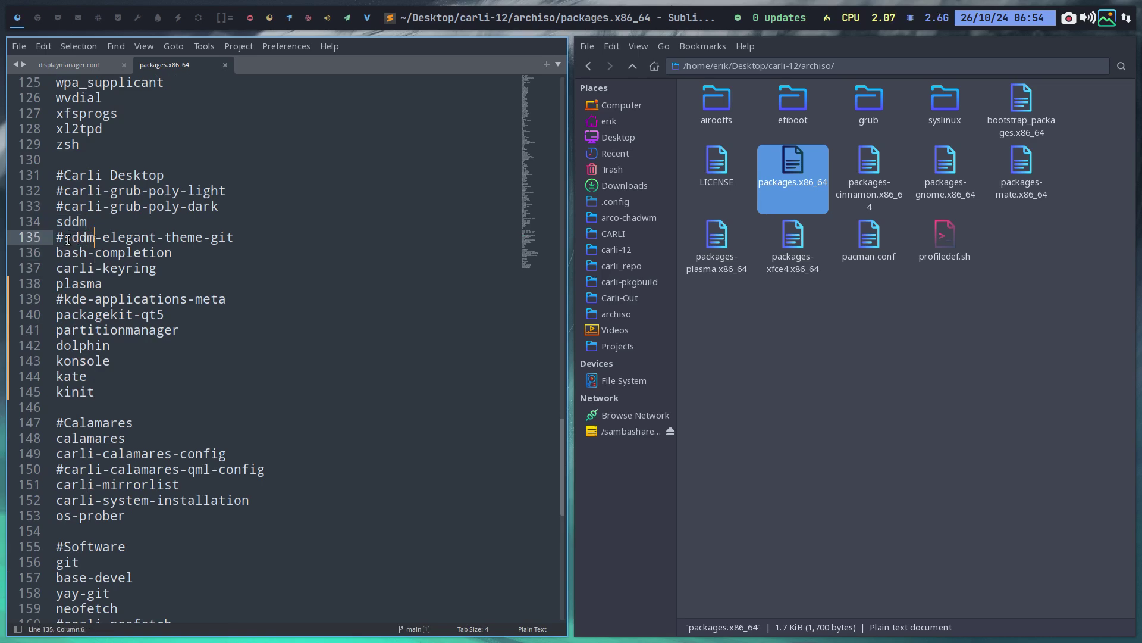
{"action": "left_click_drag", "start_coordinate": [64, 237], "coordinate": [235, 240]}
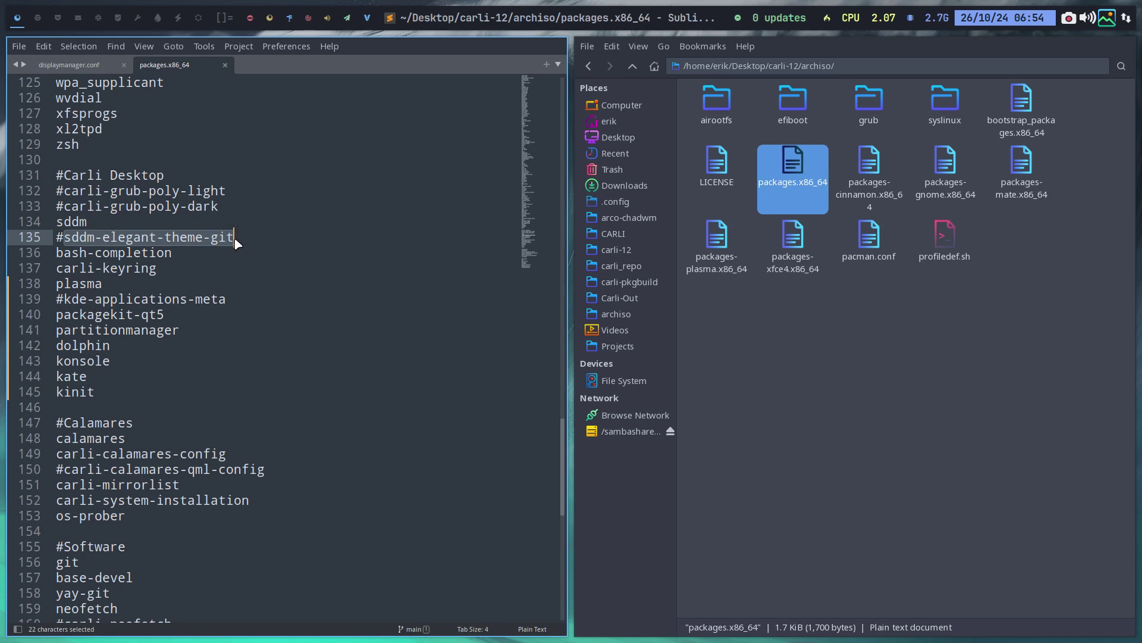
{"action": "left_click", "coordinate": [196, 223]}
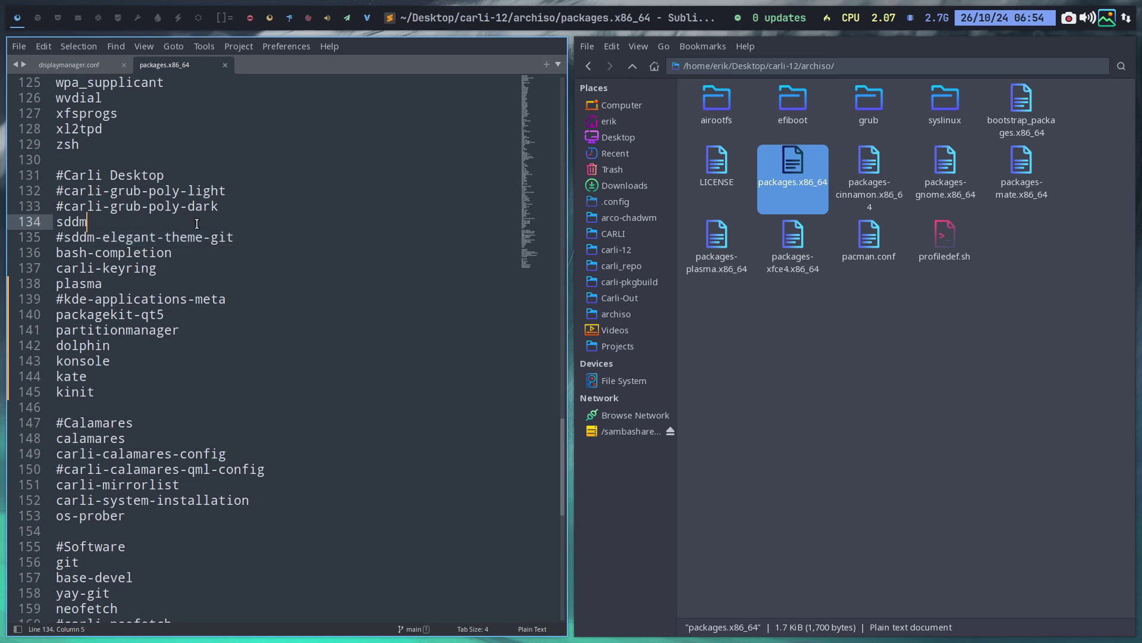
{"action": "left_click", "coordinate": [156, 253]}
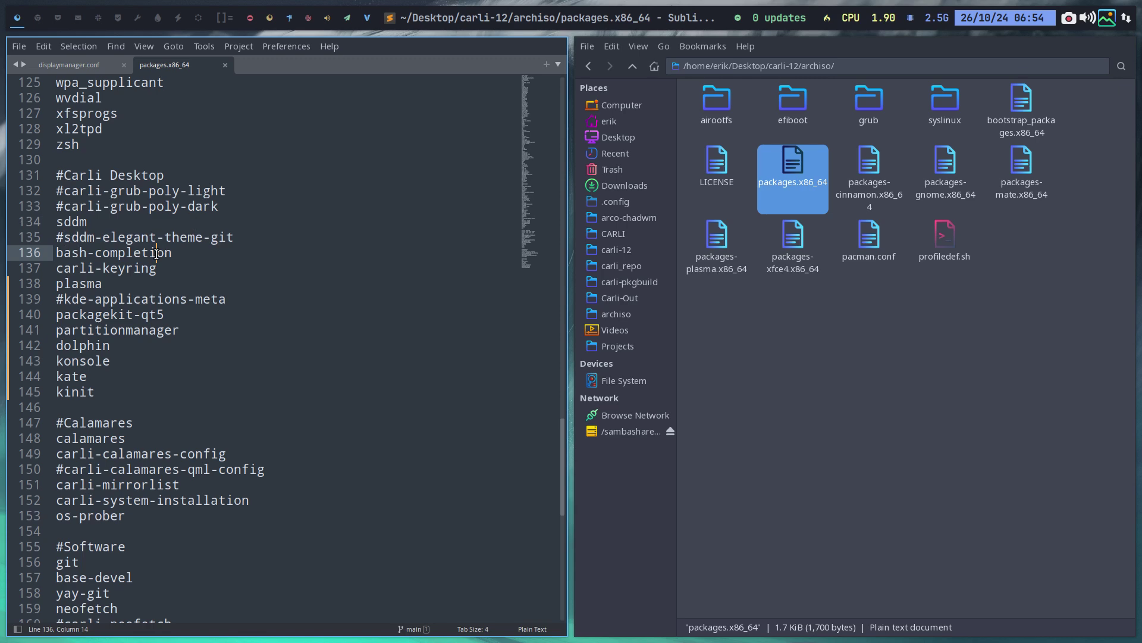
{"action": "left_click", "coordinate": [130, 271]}
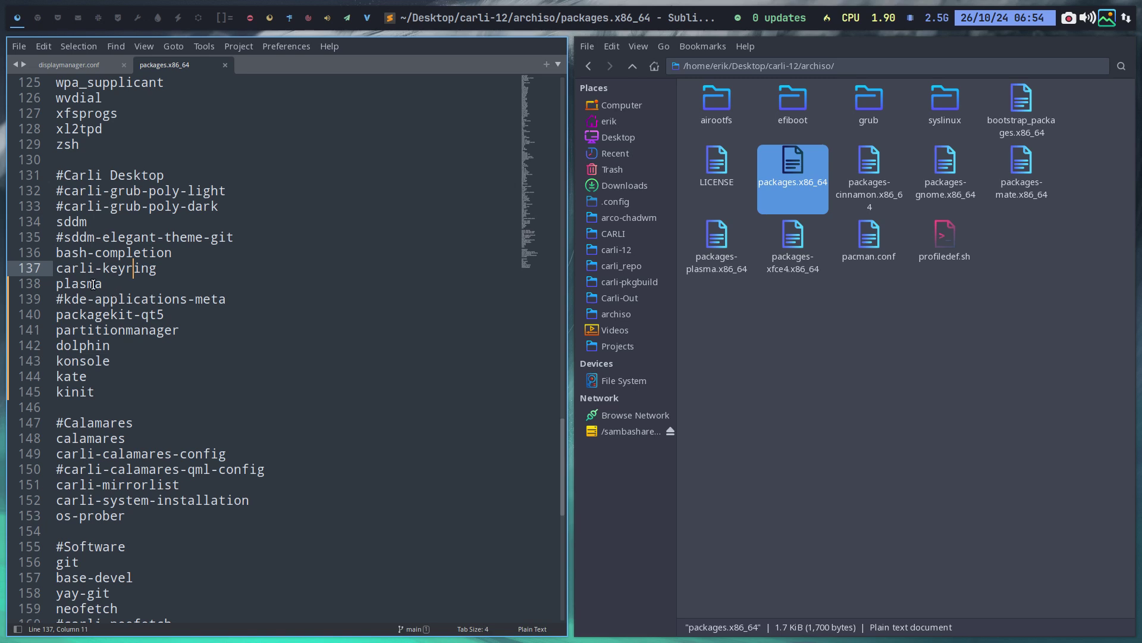
{"action": "left_click_drag", "start_coordinate": [102, 284], "coordinate": [56, 284]}
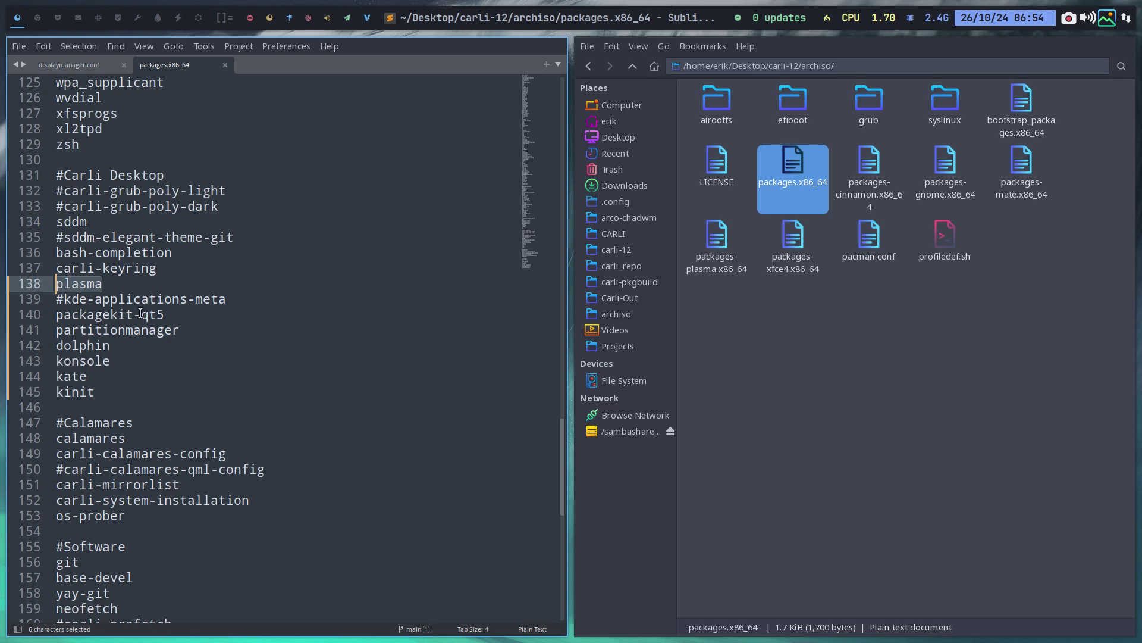
{"action": "left_click_drag", "start_coordinate": [164, 313], "coordinate": [31, 331]}
{"action": "left_click", "coordinate": [93, 335]}
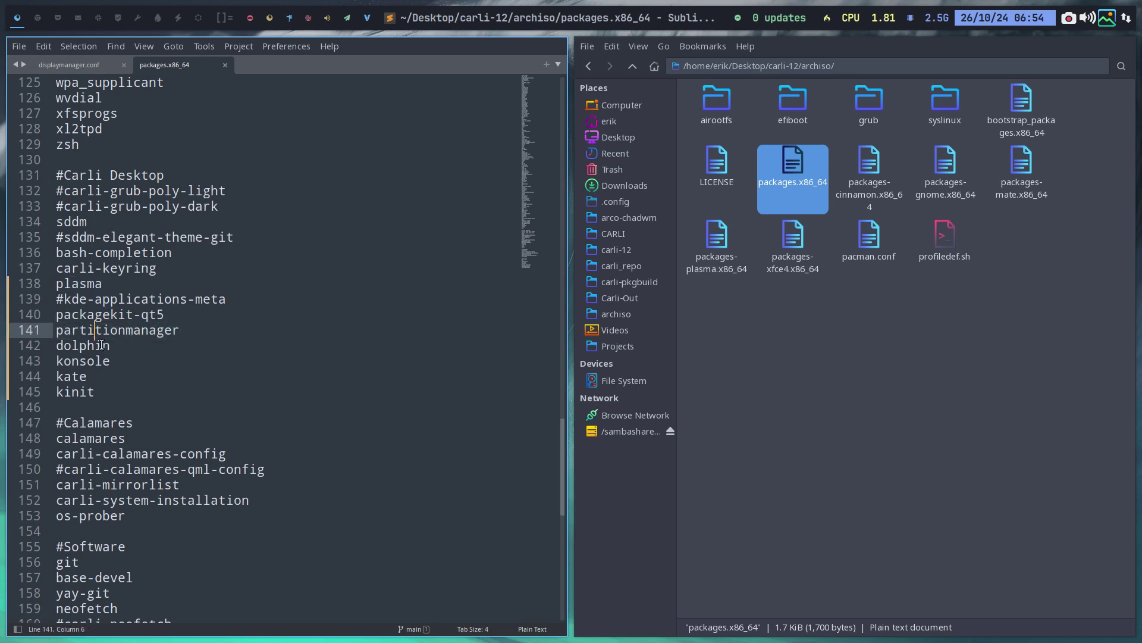
{"action": "left_click", "coordinate": [99, 346]}
{"action": "left_click", "coordinate": [94, 361]}
{"action": "left_click", "coordinate": [77, 379]}
{"action": "left_click", "coordinate": [82, 392]}
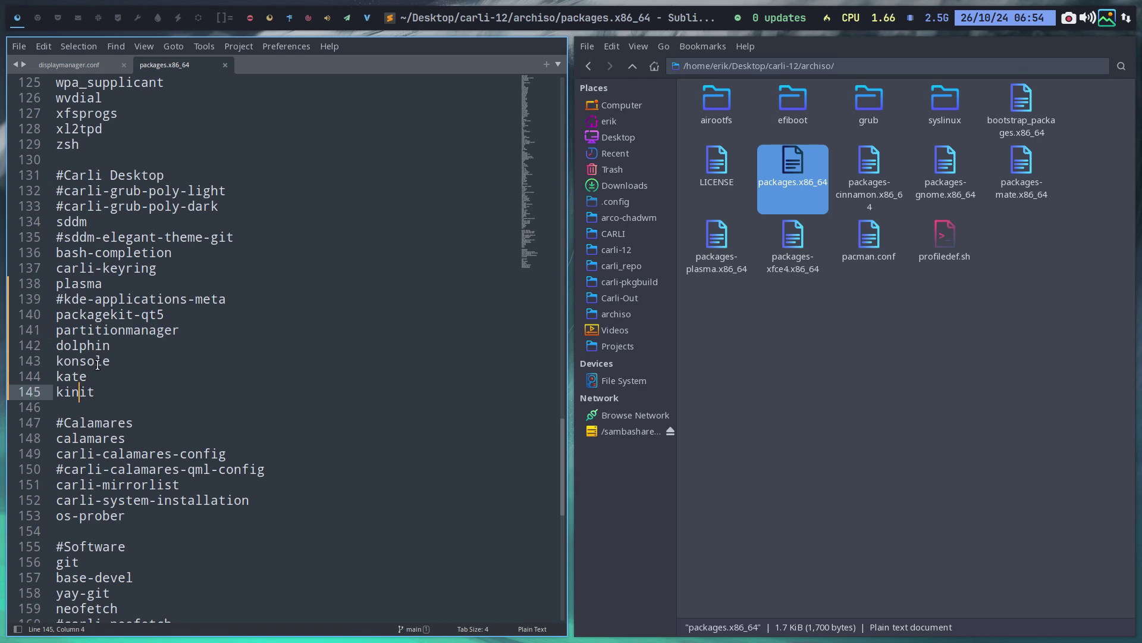
{"action": "left_click", "coordinate": [96, 361]}
{"action": "left_click_drag", "start_coordinate": [110, 360], "coordinate": [87, 361]}
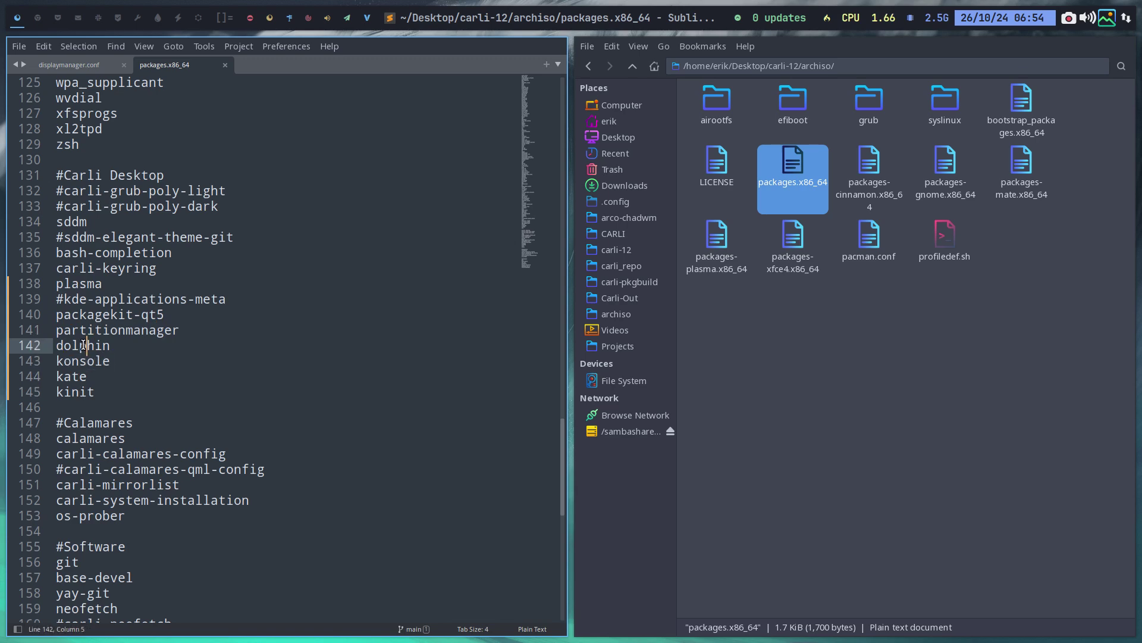
{"action": "double_click", "coordinate": [97, 349]}
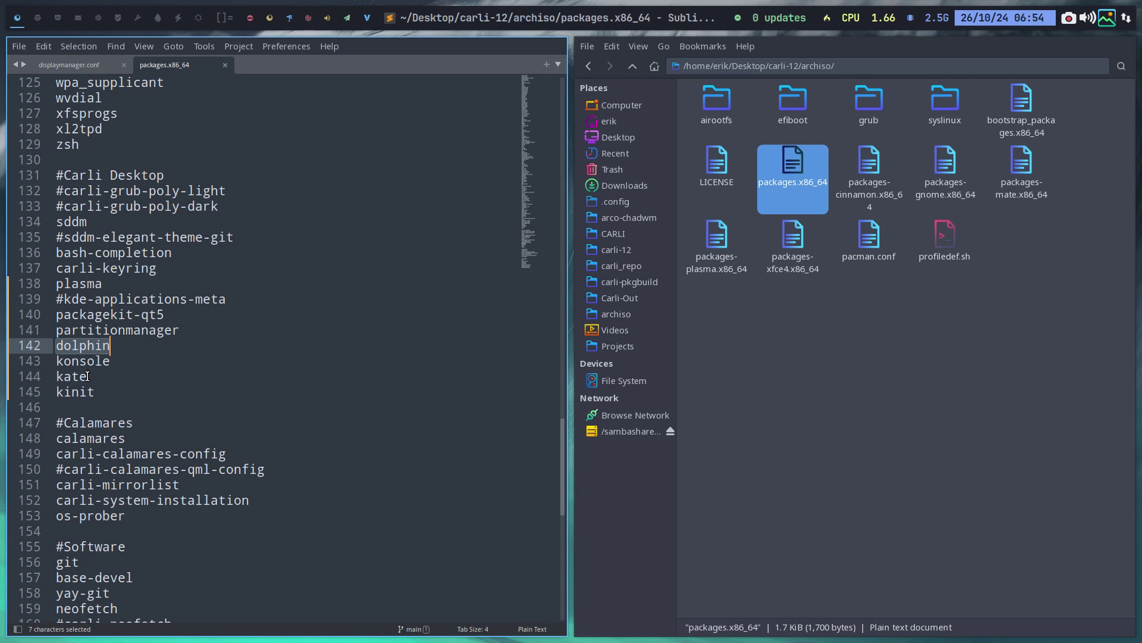
{"action": "double_click", "coordinate": [91, 288]}
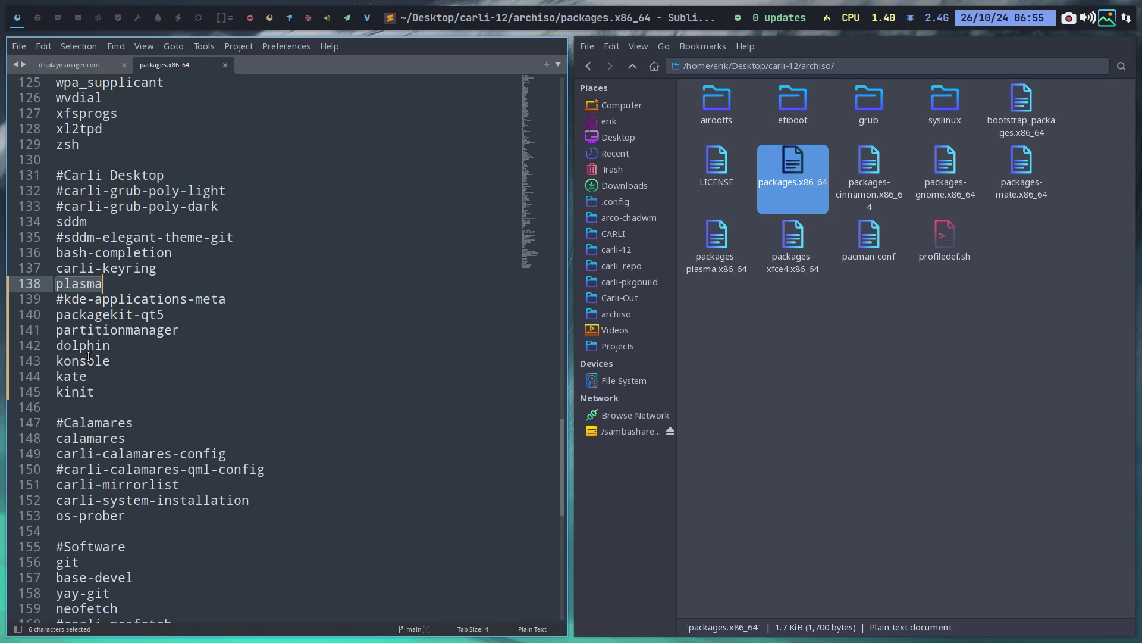
Add a dolphin line after kinit, then remove it again
{"action": "left_click", "coordinate": [104, 392]}
{"action": "key", "text": "Return"}
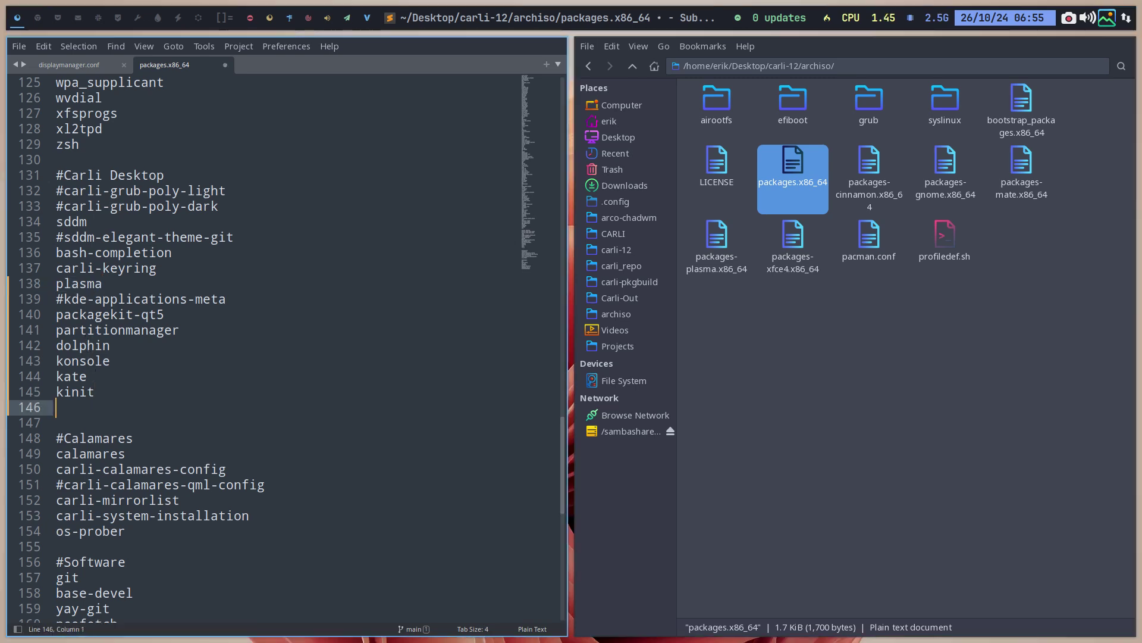
{"action": "type", "text": "dolphin"}
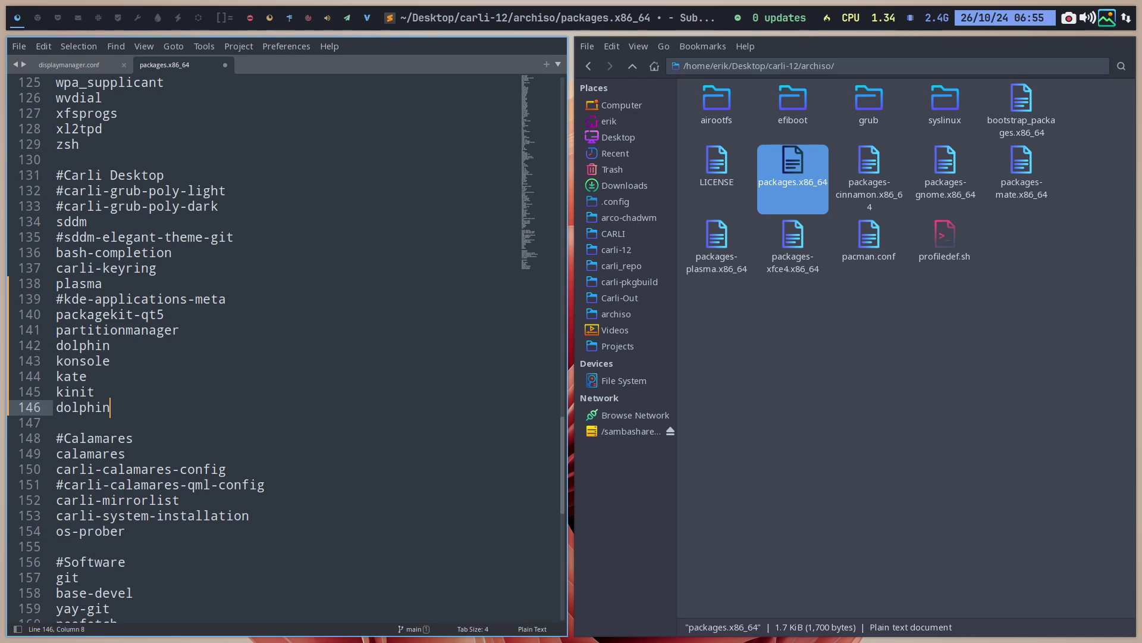
{"action": "key", "text": "BackSpace"}
{"action": "key", "text": "BackSpace"}
{"action": "key", "text": "BackSpace"}
{"action": "key", "text": "BackSpace"}
{"action": "key", "text": "BackSpace"}
{"action": "key", "text": "BackSpace"}
{"action": "key", "text": "BackSpace"}
{"action": "key", "text": "BackSpace"}
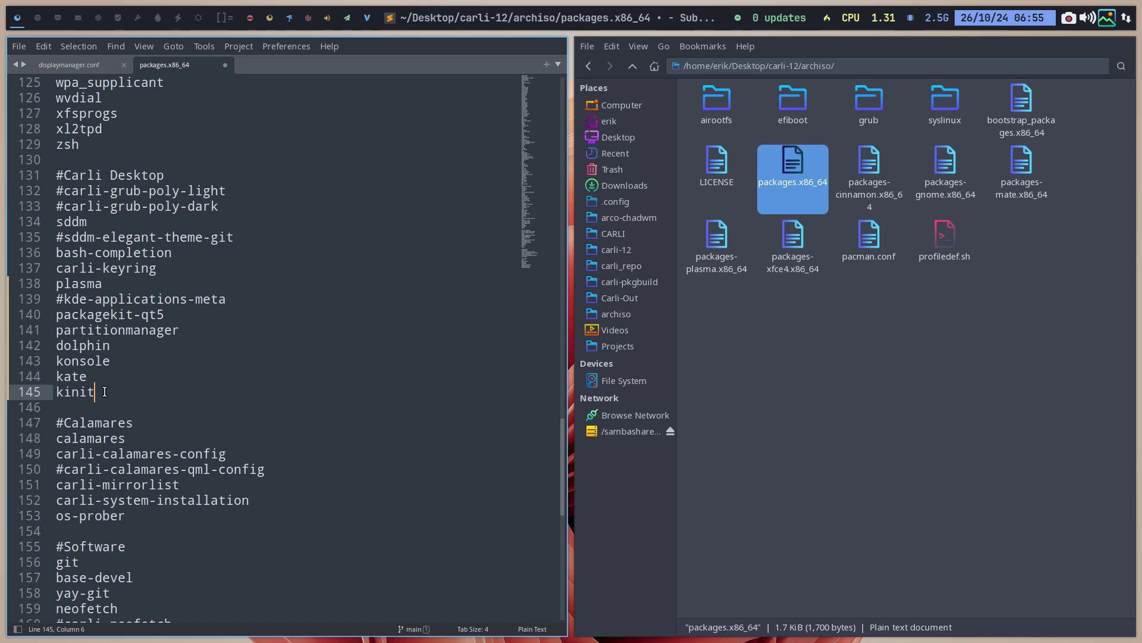
Review the calamares, carli-mirrorlist, carli-system-installation and neofetch entries, then save packages.x86_64
{"action": "left_click", "coordinate": [112, 443]}
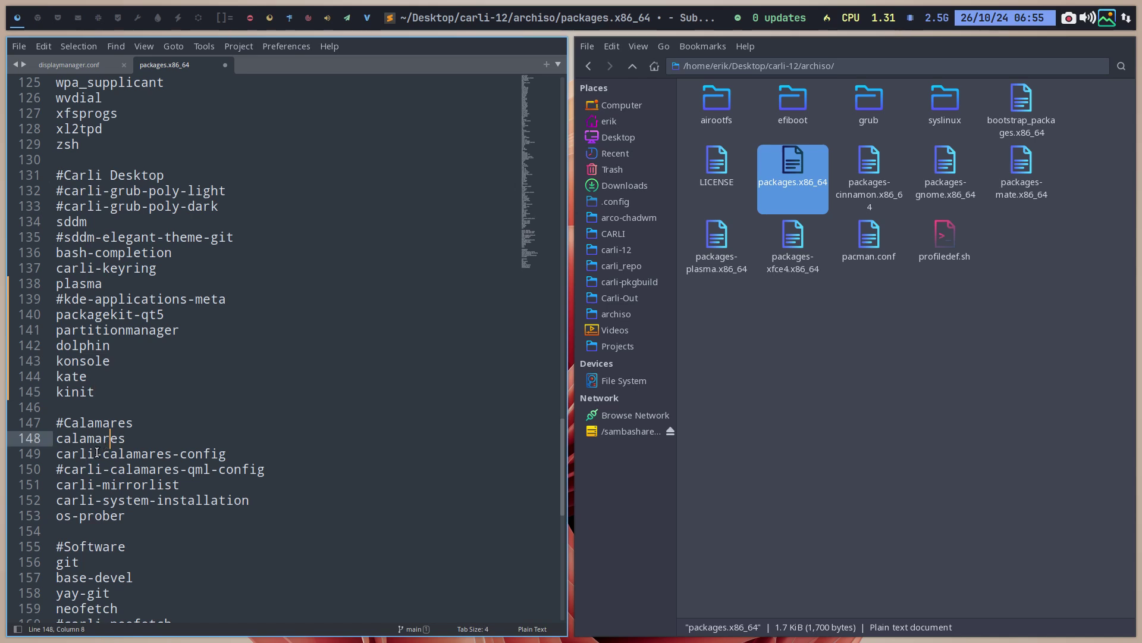
{"action": "left_click", "coordinate": [95, 454]}
{"action": "left_click", "coordinate": [105, 487]}
{"action": "left_click", "coordinate": [103, 501]}
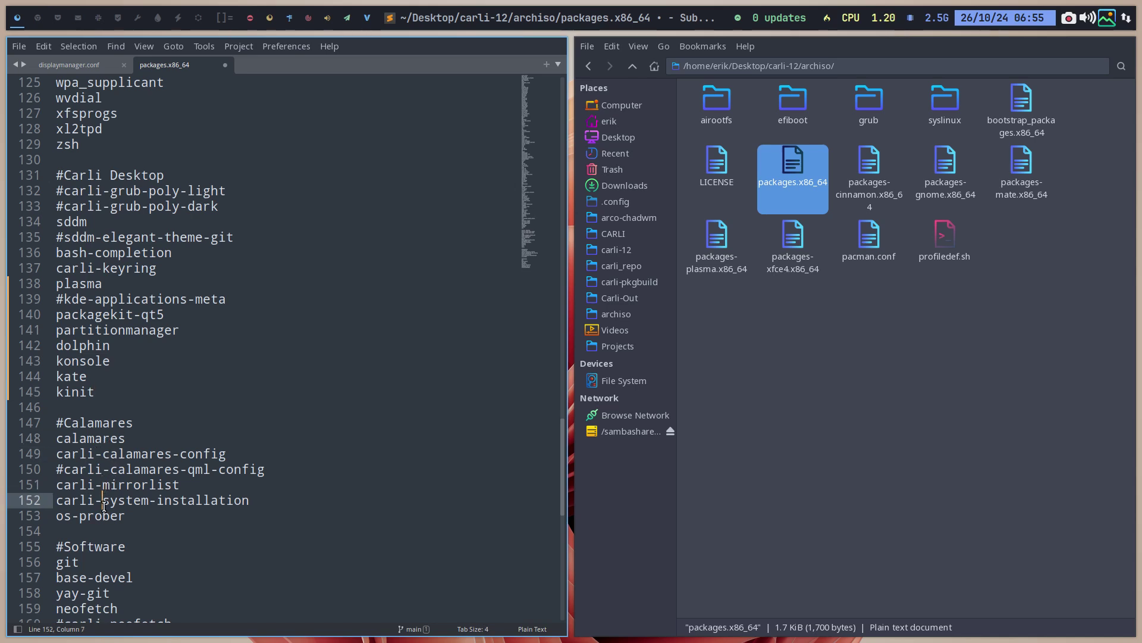
{"action": "scroll", "coordinate": [93, 538], "scroll_direction": "down", "scroll_amount": 4}
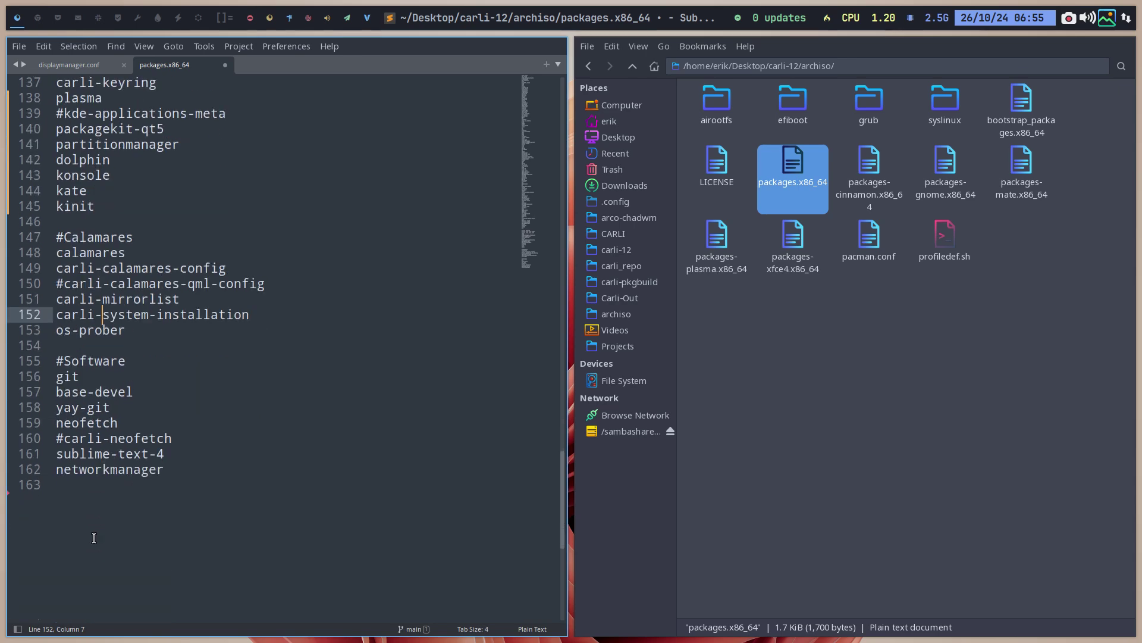
{"action": "left_click_drag", "start_coordinate": [120, 422], "coordinate": [56, 422]}
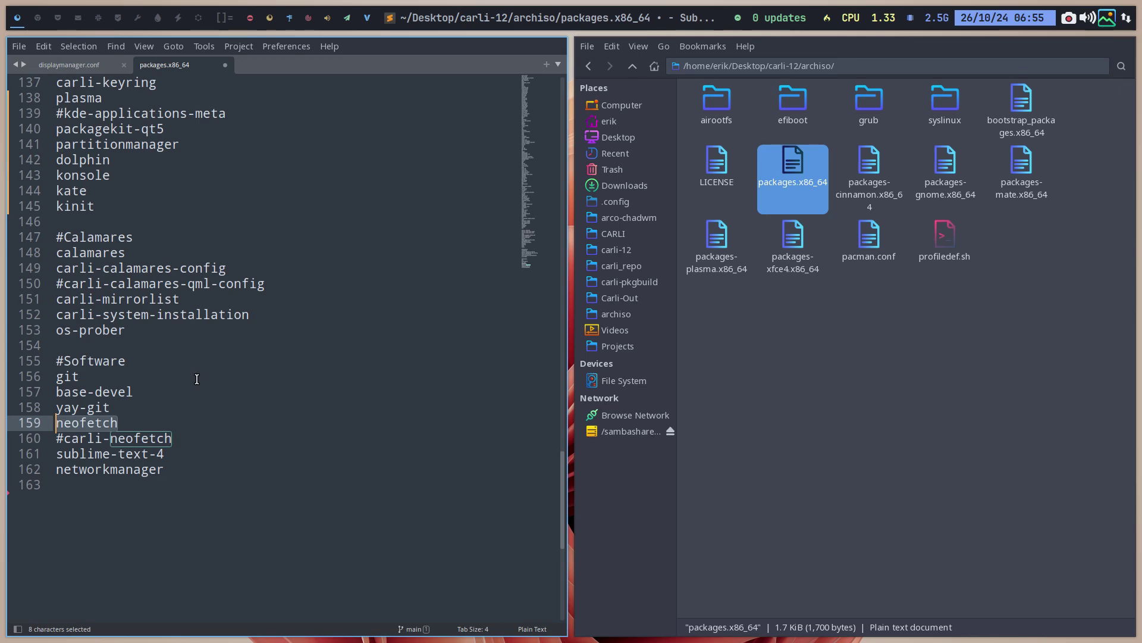
{"action": "key", "text": "ctrl+s"}
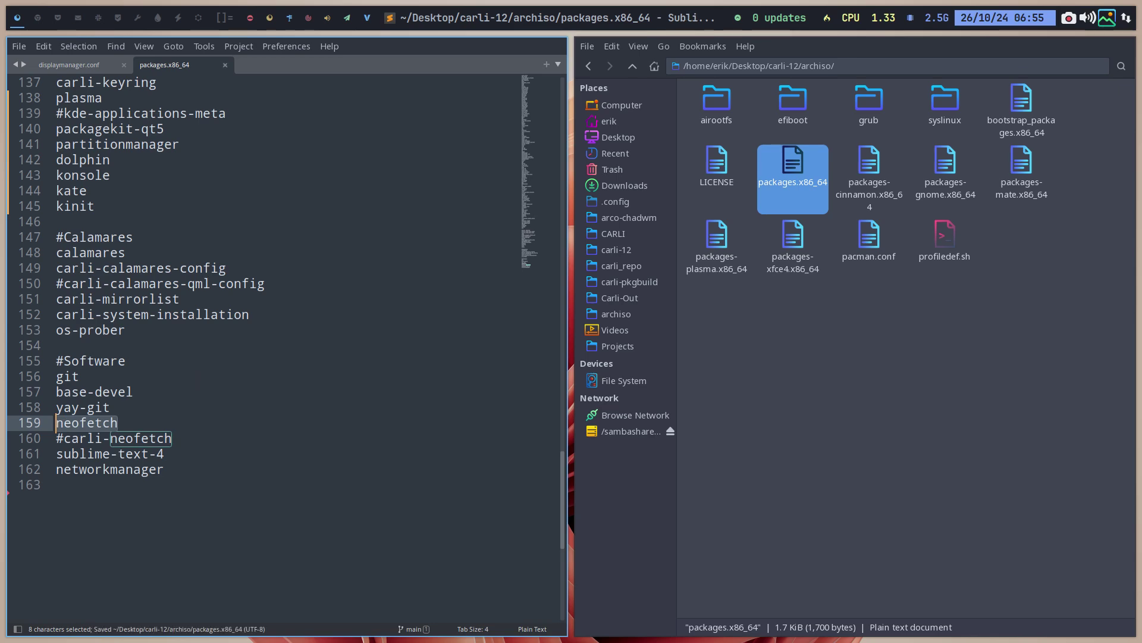